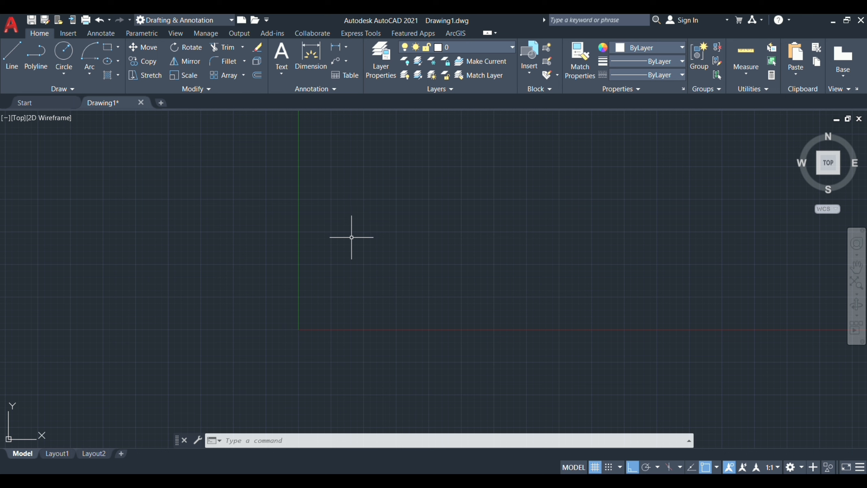
- Draw a horizontal line 12 units long with the Line command in the upper part of the drawing
{"action": "left_click", "coordinate": [329, 189]}
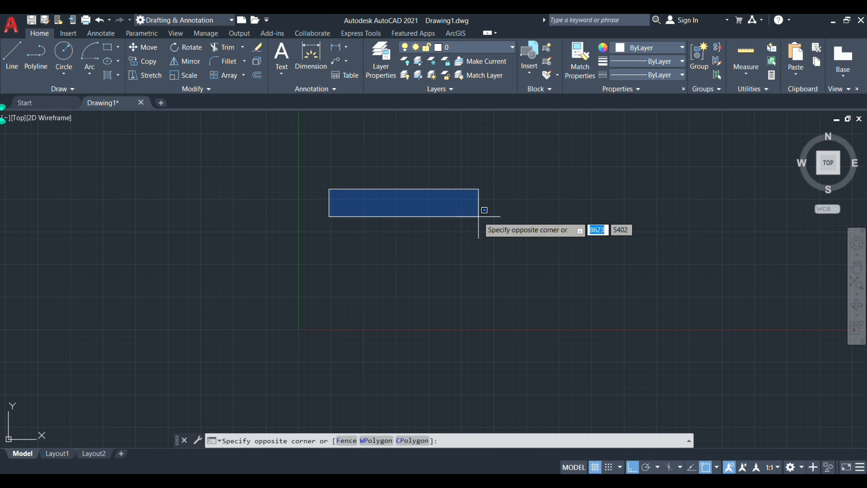
{"action": "key", "text": "Escape"}
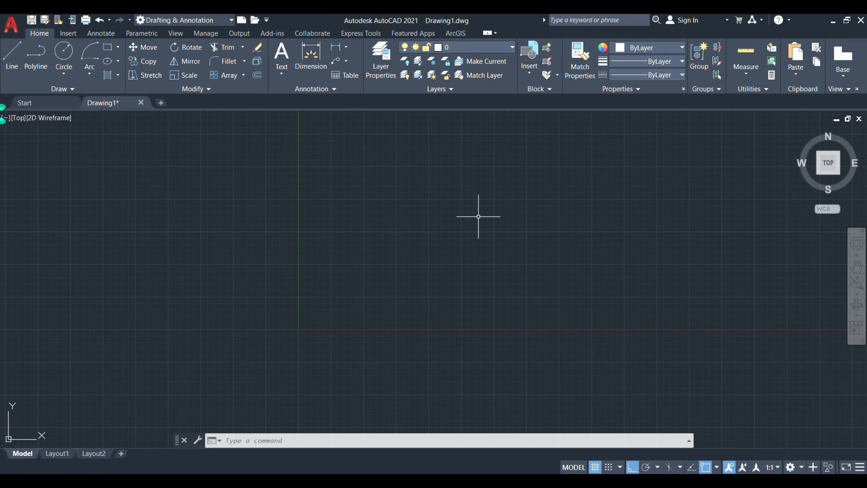
{"action": "type", "text": "l"}
{"action": "key", "text": "Return"}
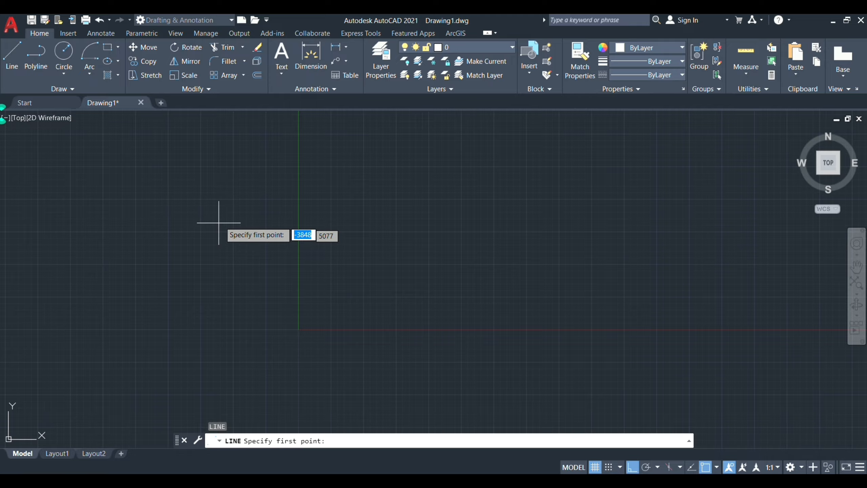
{"action": "left_click", "coordinate": [260, 151]}
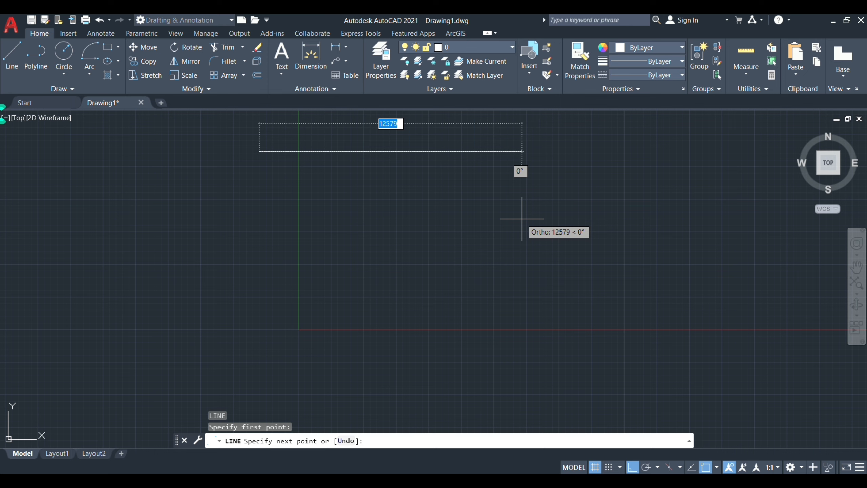
{"action": "type", "text": "12"}
{"action": "key", "text": "Return"}
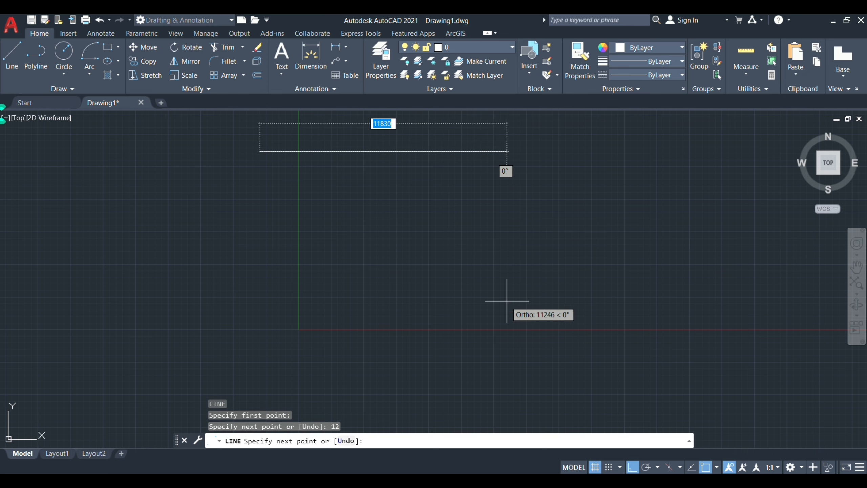
{"action": "scroll", "coordinate": [271, 155], "scroll_direction": "up", "scroll_amount": 10}
{"action": "middle_click_drag", "start_coordinate": [355, 210], "coordinate": [833, 353]}
{"action": "scroll", "coordinate": [440, 284], "scroll_direction": "down", "scroll_amount": 4}
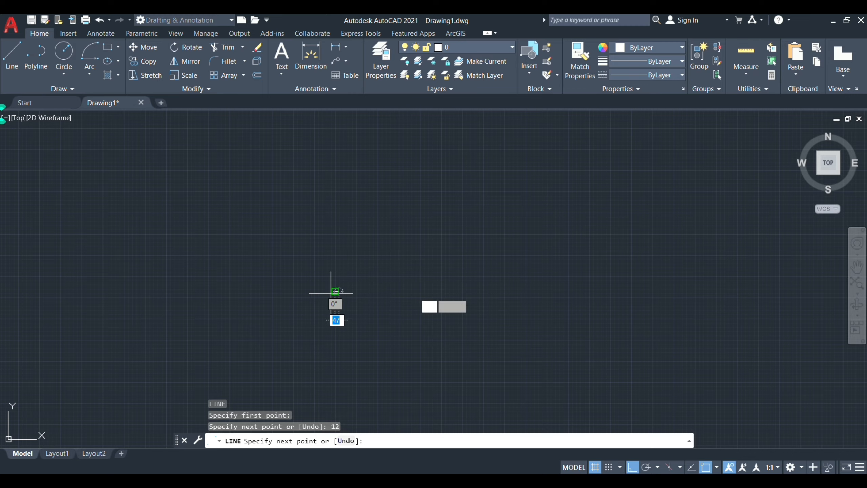
{"action": "scroll", "coordinate": [372, 351], "scroll_direction": "up", "scroll_amount": 5}
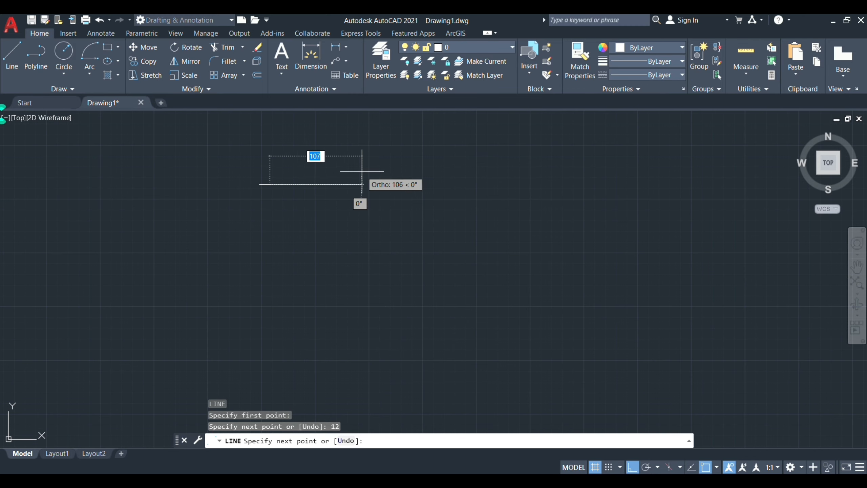
{"action": "key", "text": "Return"}
{"action": "scroll", "coordinate": [321, 213], "scroll_direction": "up", "scroll_amount": 3}
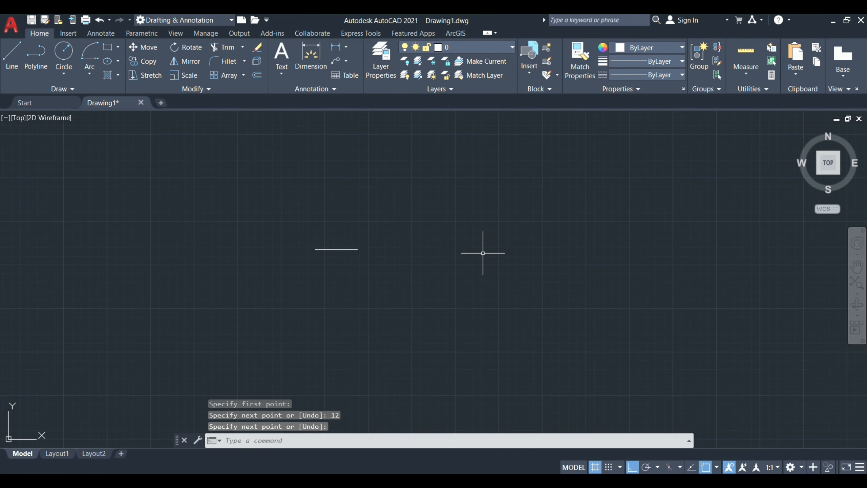
- Draw two connected lines beside the short line, one horizontal to the right and one vertical downward from its end
{"action": "key", "text": "Return"}
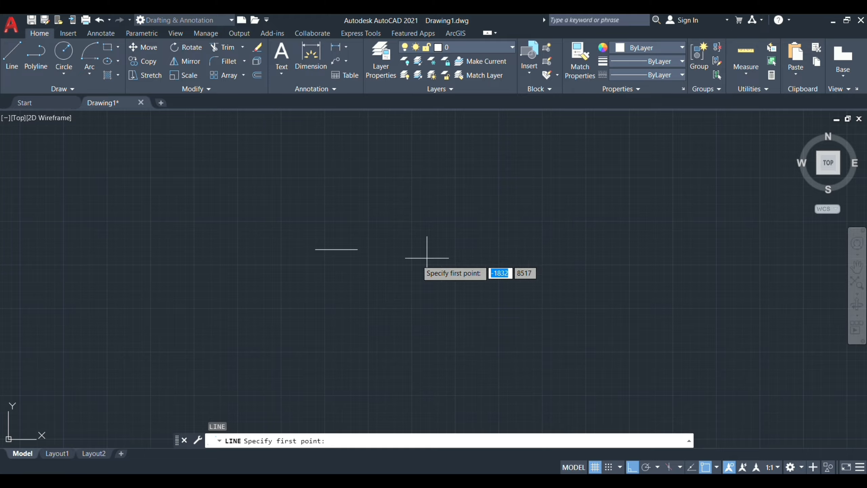
{"action": "left_click", "coordinate": [403, 219]}
{"action": "left_click", "coordinate": [668, 220]}
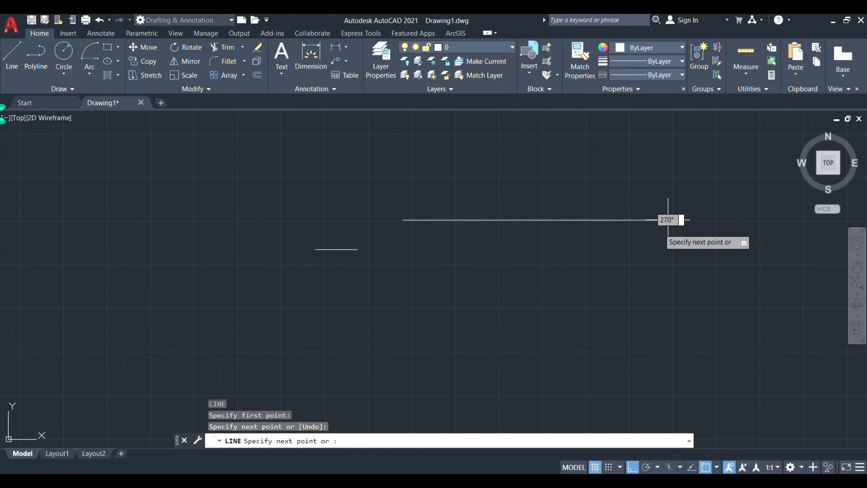
{"action": "left_click", "coordinate": [660, 362]}
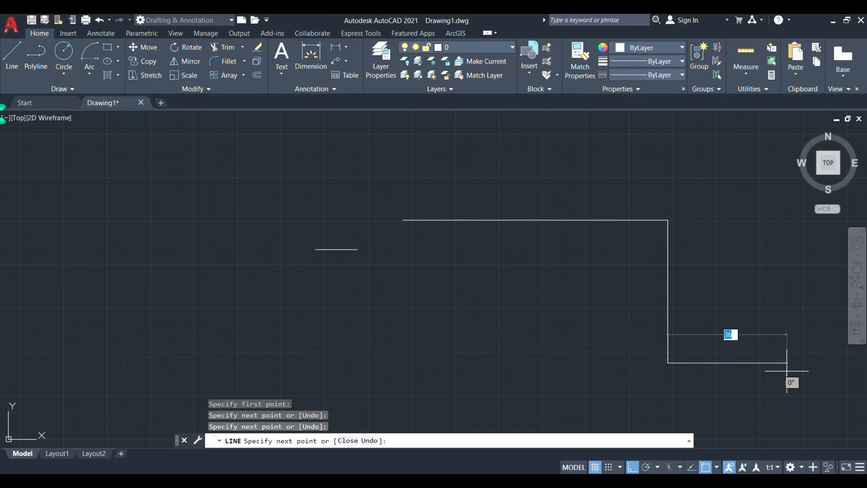
{"action": "key", "text": "Return"}
- Select the vertical and horizontal lines one after the other to check whether they are separate objects, then clear the selection
{"action": "left_click", "coordinate": [708, 263]}
{"action": "left_click", "coordinate": [633, 284]}
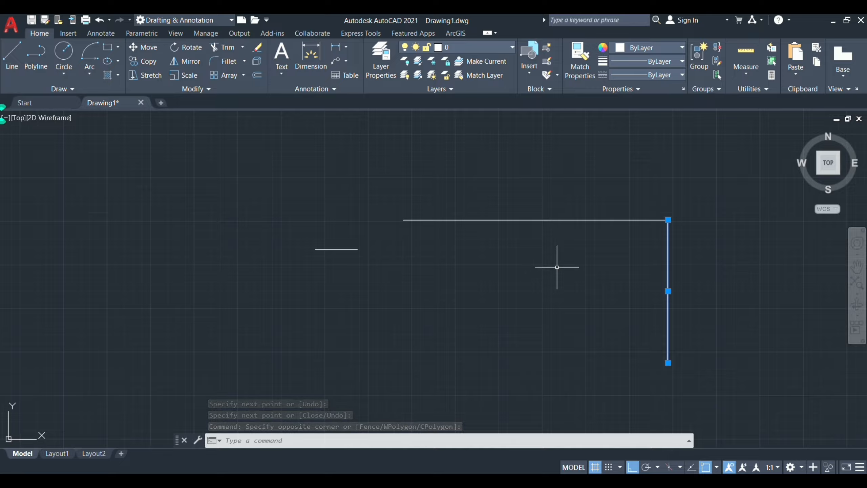
{"action": "left_click", "coordinate": [518, 191]}
{"action": "left_click", "coordinate": [488, 255]}
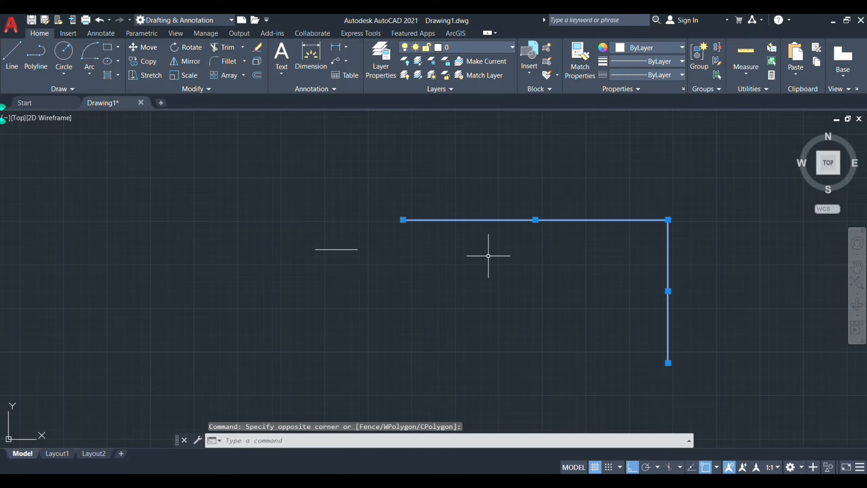
{"action": "key", "text": "Escape"}
- Draw a polyline to the right of the two lines, with a horizontal segment followed by a vertical segment downward
{"action": "scroll", "coordinate": [409, 251], "scroll_direction": "down", "scroll_amount": 4}
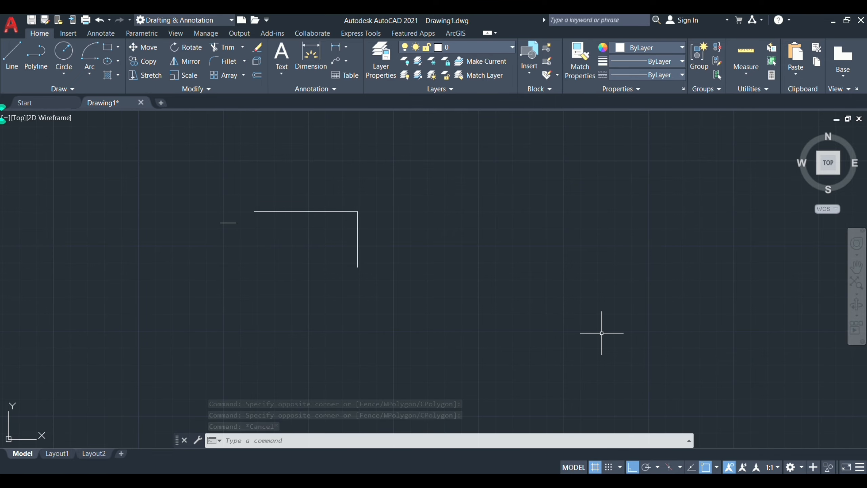
{"action": "type", "text": "pl"}
{"action": "key", "text": "Return"}
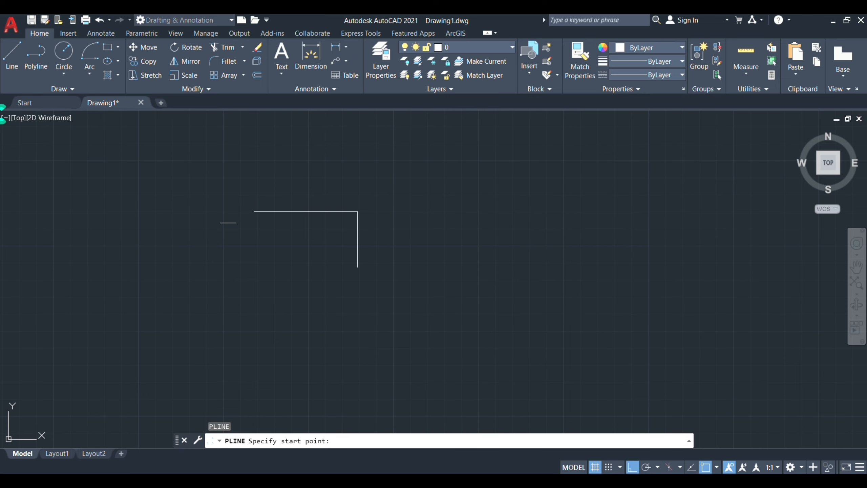
{"action": "left_click", "coordinate": [397, 209]}
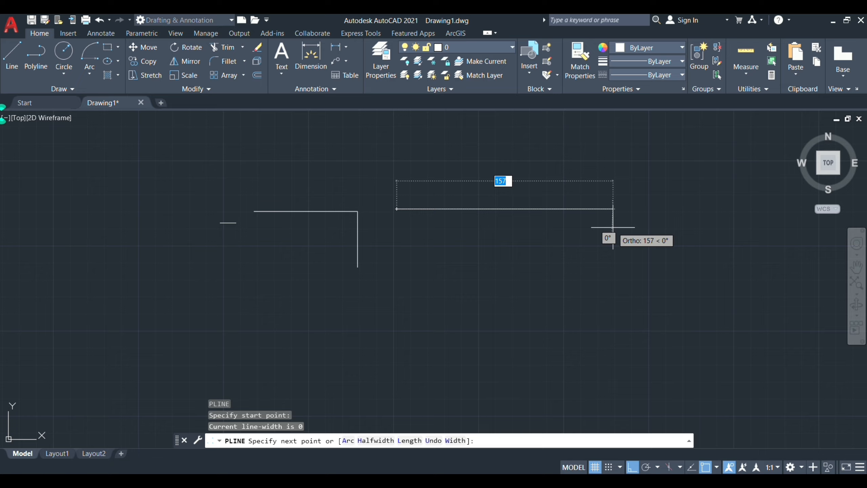
{"action": "left_click", "coordinate": [506, 216]}
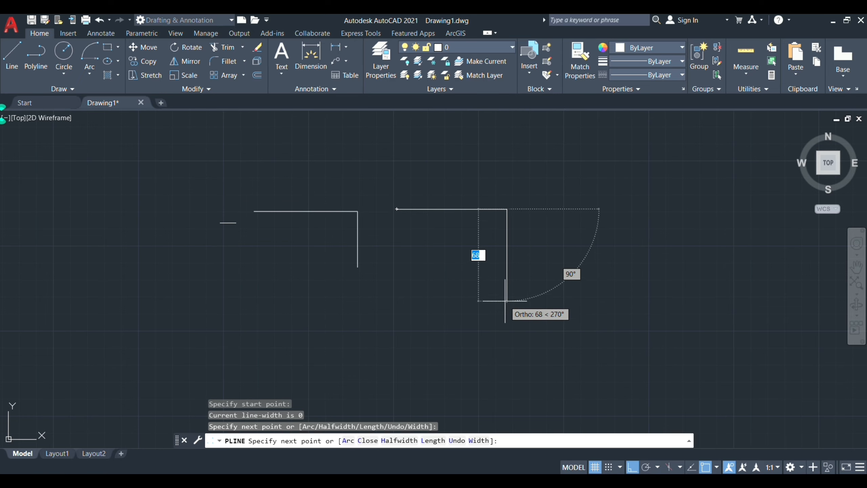
{"action": "left_click", "coordinate": [507, 268]}
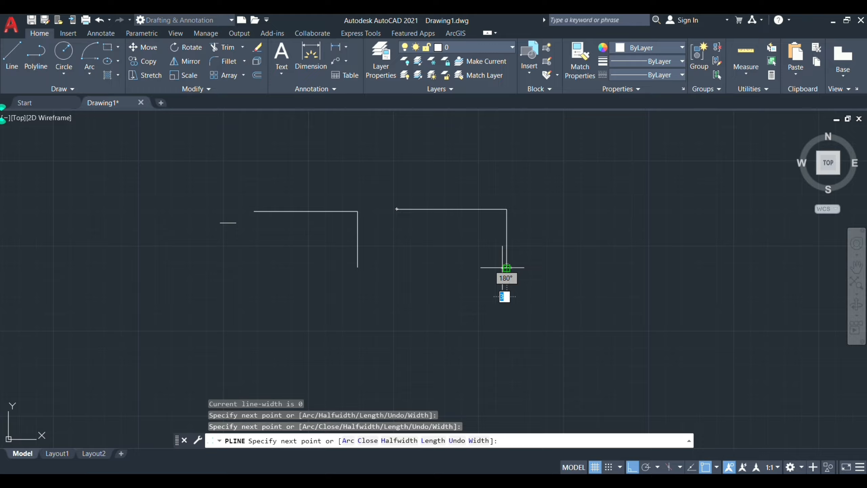
{"action": "key", "text": "Return"}
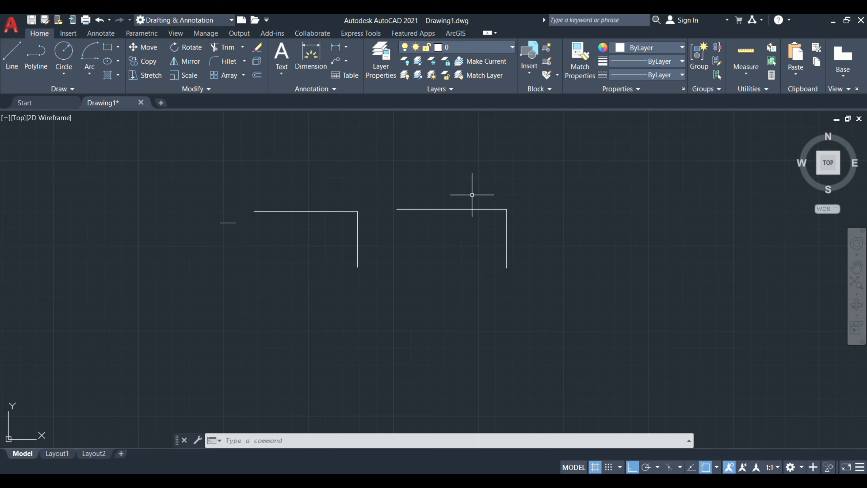
- Select the polyline by its vertical segment and compare with selecting the vertical line of the other shape, then clear the selection
{"action": "left_click", "coordinate": [520, 257]}
{"action": "left_click", "coordinate": [495, 253]}
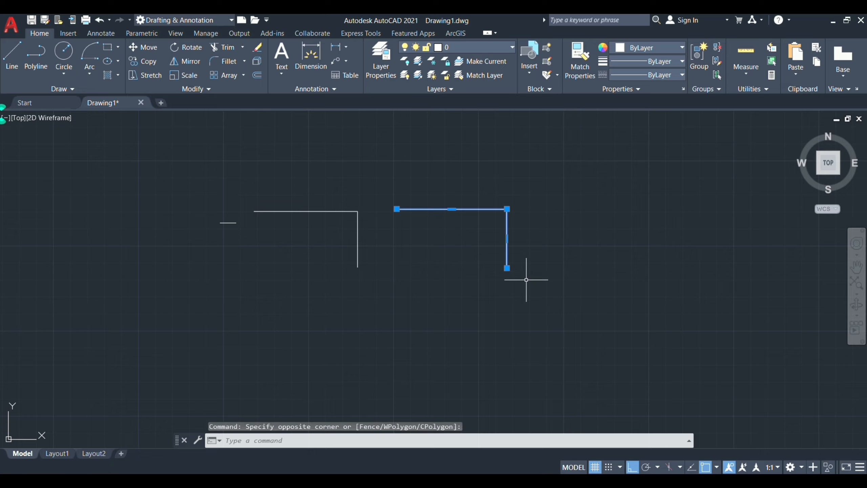
{"action": "left_click", "coordinate": [371, 262]}
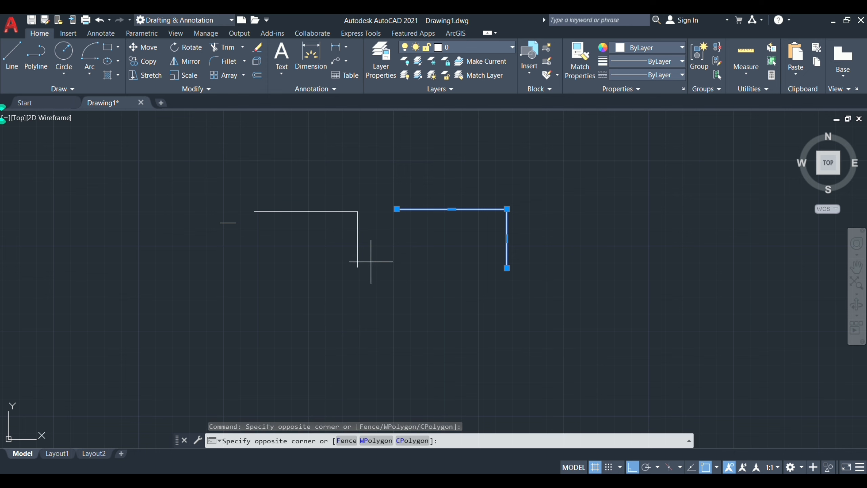
{"action": "left_click", "coordinate": [333, 263]}
{"action": "key", "text": "Escape"}
{"action": "key", "text": "Escape"}
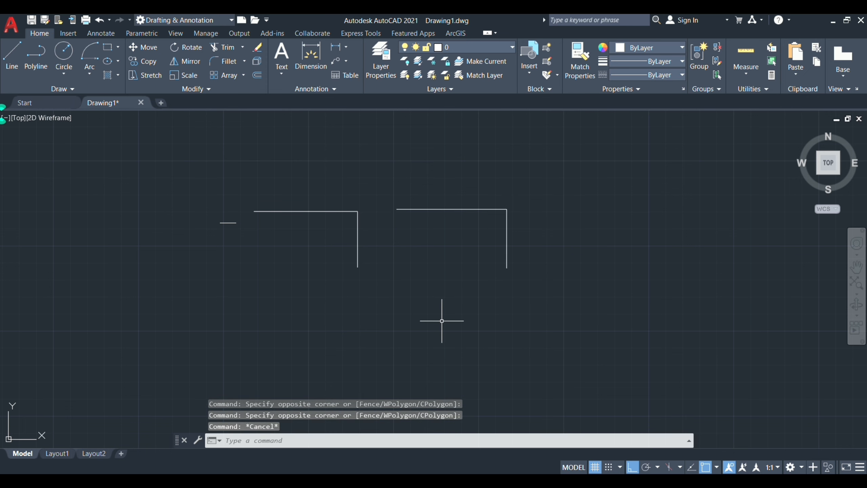
- Draw a circle with a radius of about 48 units to the right of the polyline
{"action": "mouse_move", "coordinate": [489, 300]}
{"action": "middle_mouse_down"}
{"action": "mouse_move", "coordinate": [277, 285]}
{"action": "mouse_move", "coordinate": [280, 304]}
{"action": "mouse_move", "coordinate": [231, 328]}
{"action": "middle_mouse_up"}
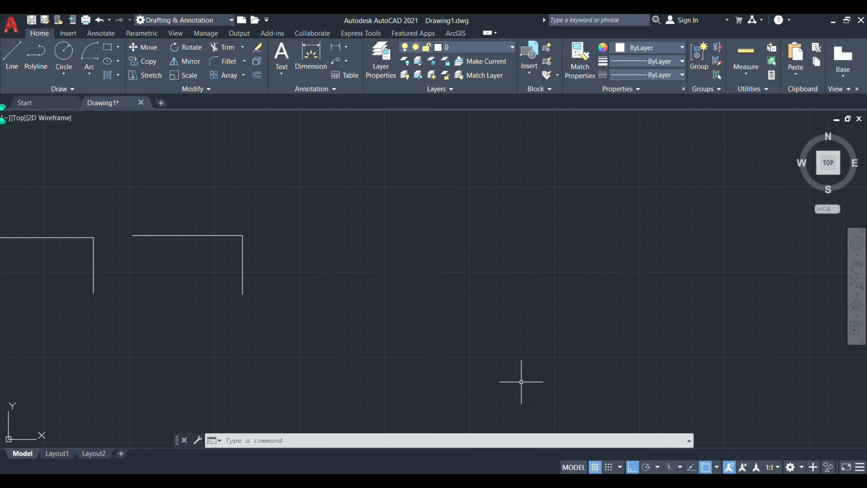
{"action": "type", "text": "c"}
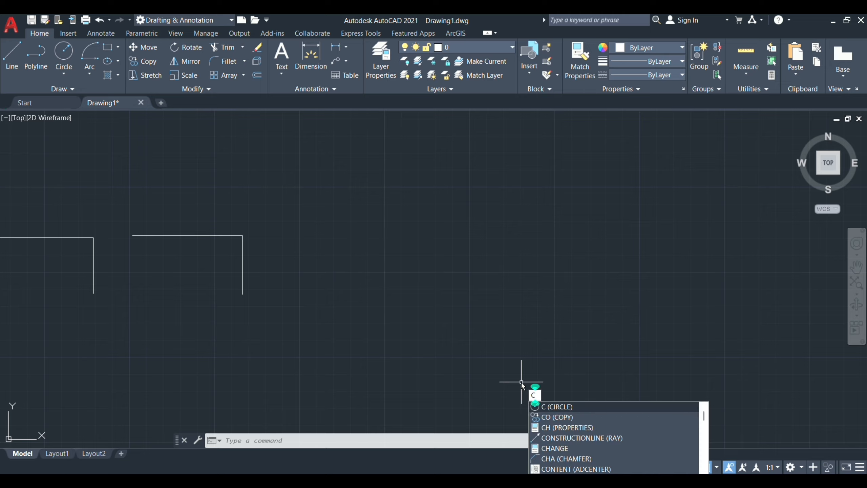
{"action": "key", "text": "Return"}
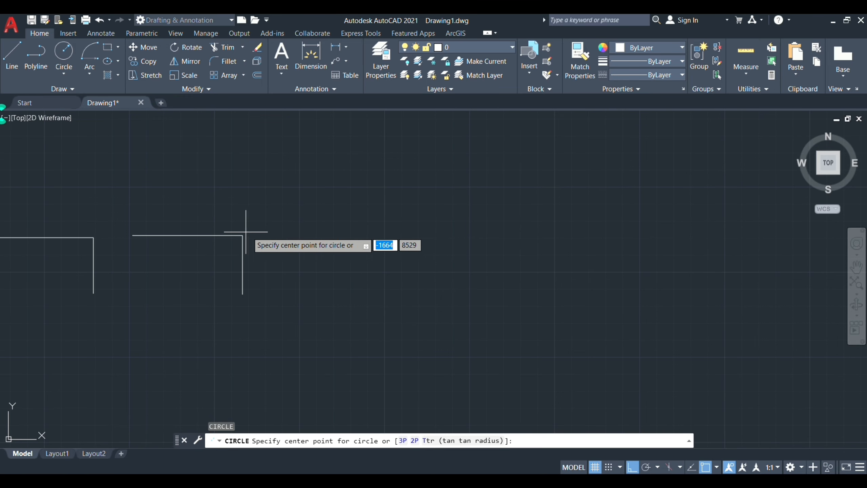
{"action": "left_click", "coordinate": [330, 251]}
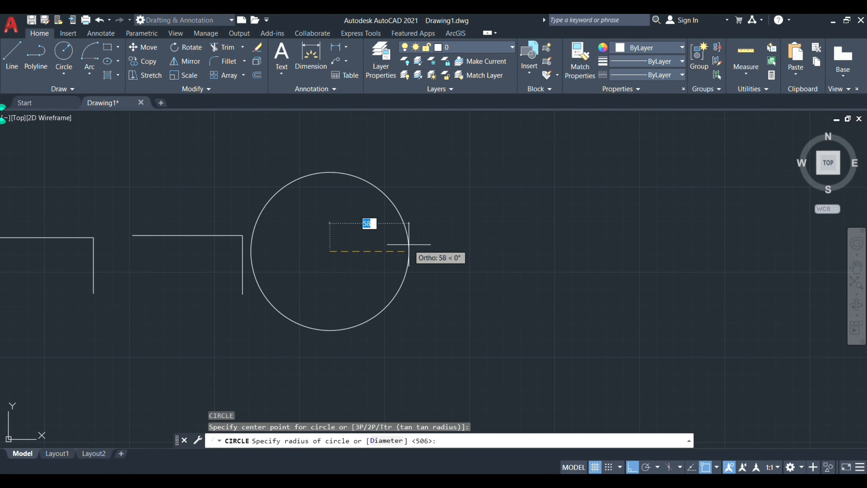
{"action": "left_click", "coordinate": [395, 226]}
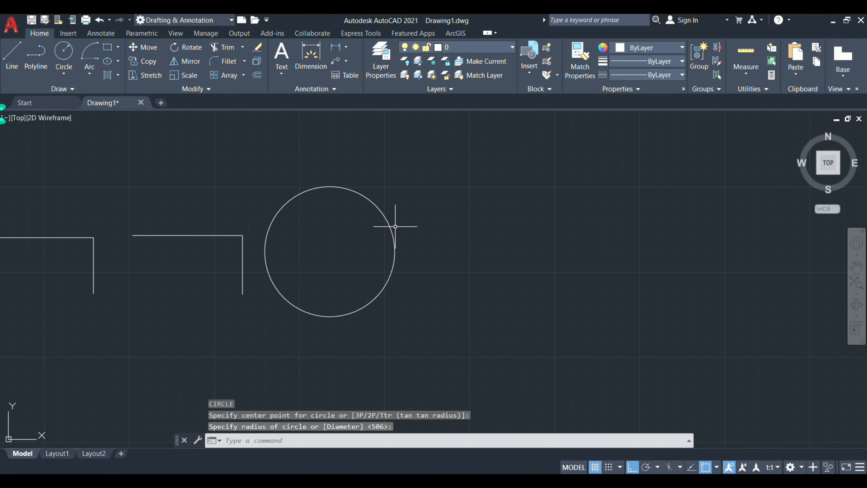
- Draw a circle with a radius of 10 centred on the free end of the polyline's horizontal segment
{"action": "key", "text": "Return"}
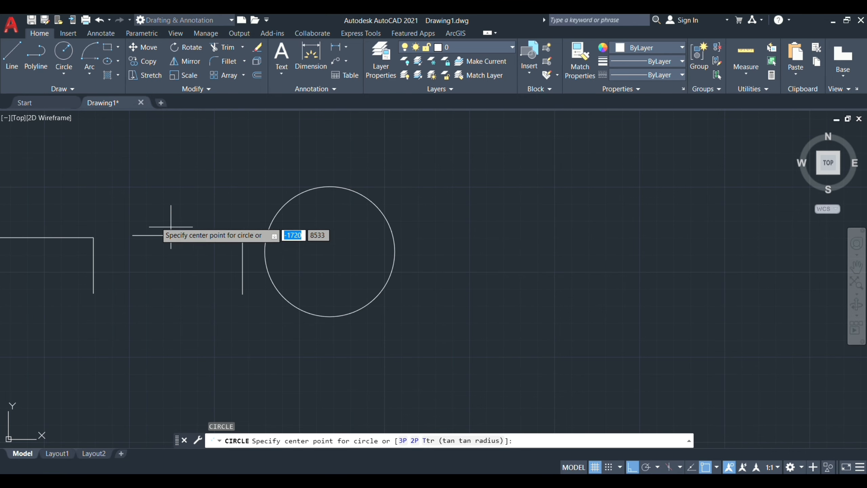
{"action": "left_click", "coordinate": [133, 235]}
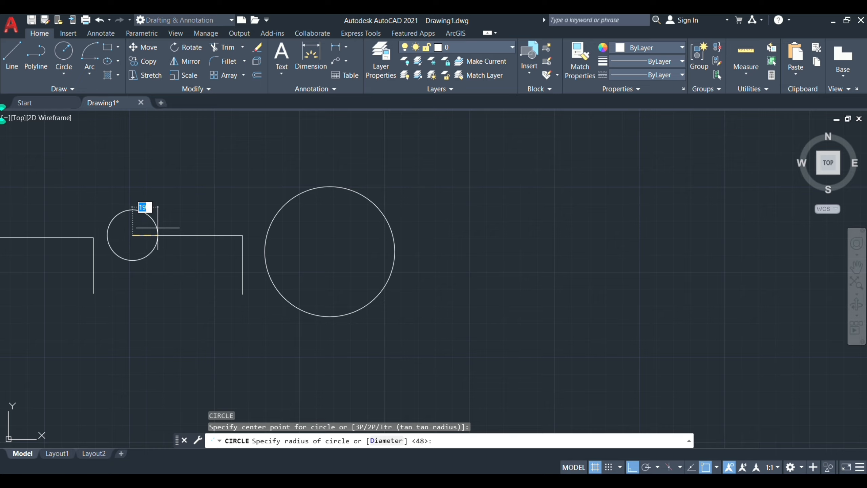
{"action": "type", "text": "10"}
{"action": "key", "text": "Return"}
{"action": "scroll", "coordinate": [132, 234], "scroll_direction": "up", "scroll_amount": 4}
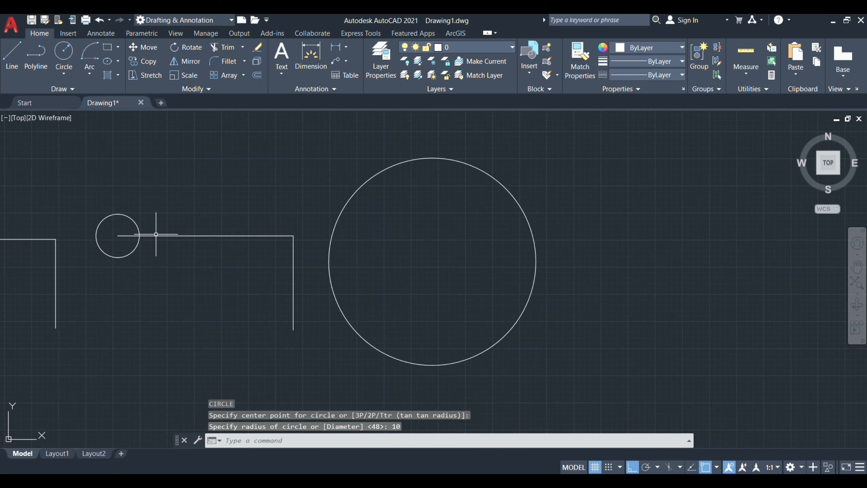
- Draw a wide rectangle by two opposite corners in the empty space to the right of the large circle
{"action": "middle_click_drag", "start_coordinate": [137, 310], "coordinate": [315, 306]}
{"action": "scroll", "coordinate": [482, 337], "scroll_direction": "down", "scroll_amount": 4}
{"action": "middle_click_drag", "start_coordinate": [456, 314], "coordinate": [170, 258]}
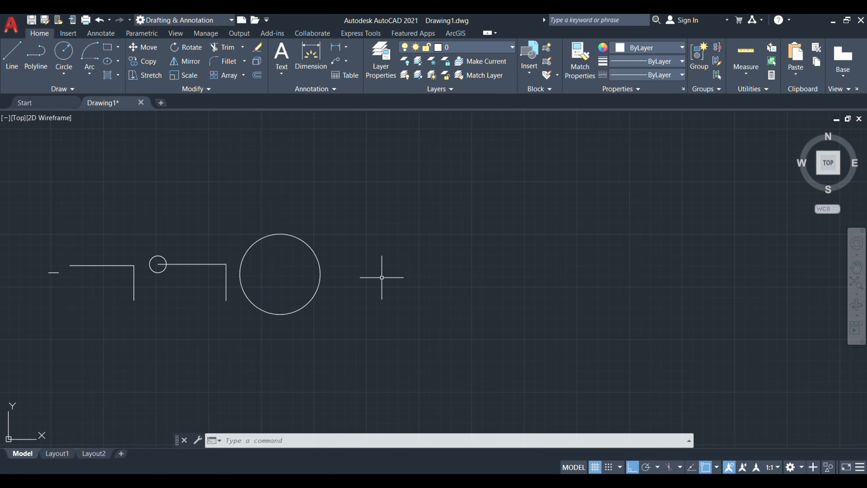
{"action": "type", "text": "rec"}
{"action": "key", "text": "Return"}
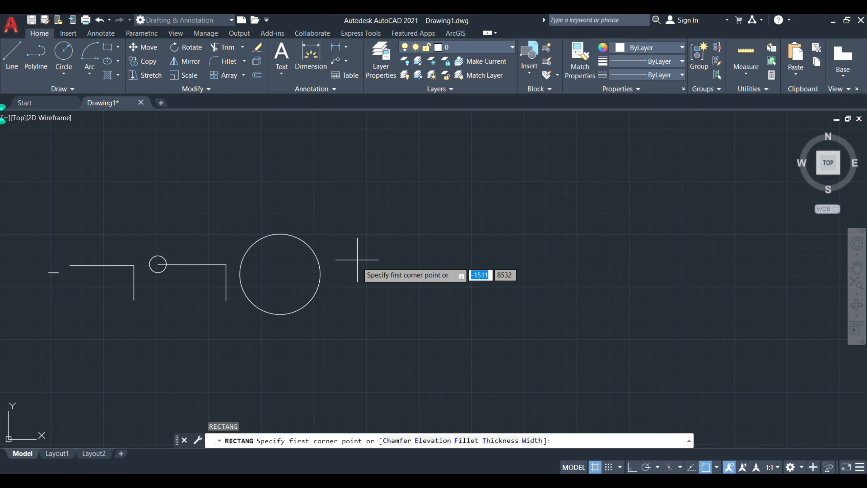
{"action": "left_click", "coordinate": [365, 230]}
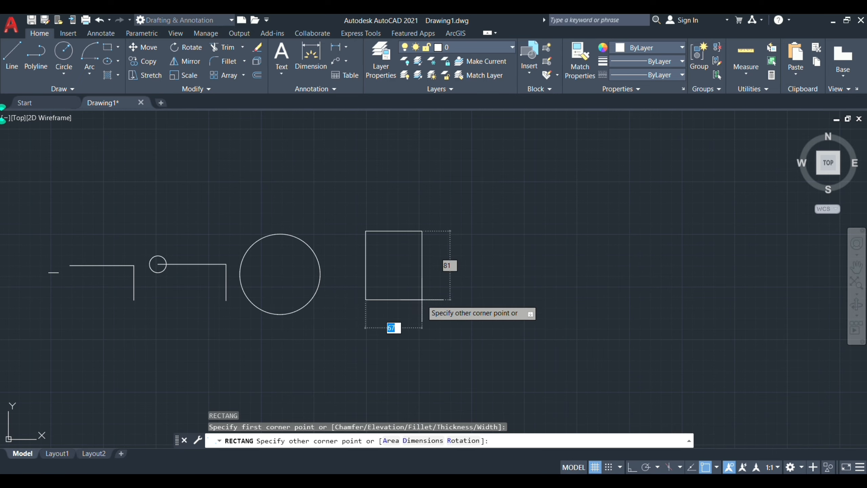
{"action": "left_click", "coordinate": [468, 277]}
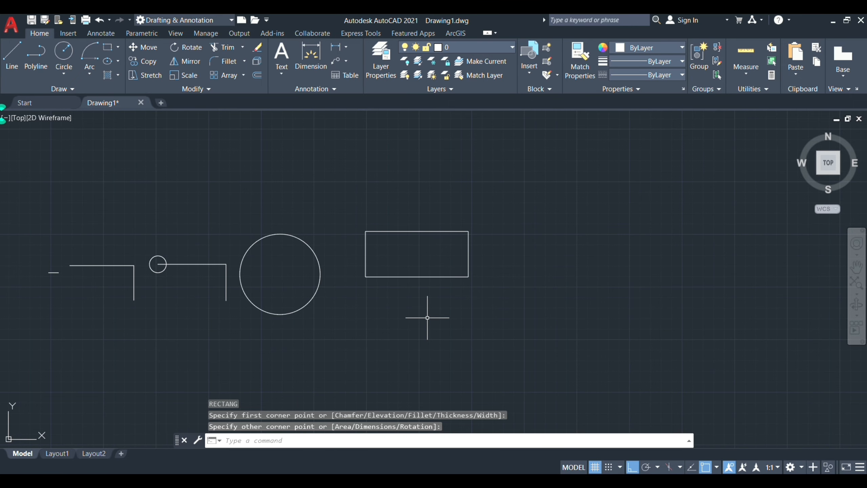
{"action": "type", "text": "REC"}
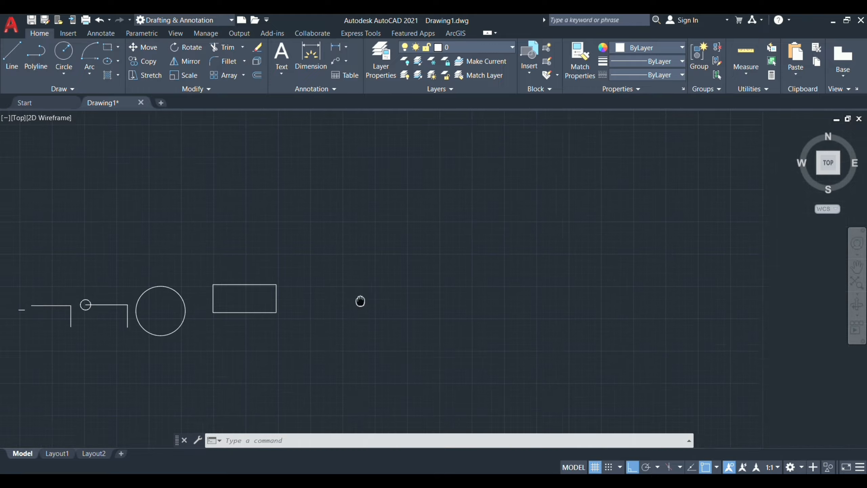
- Draw a rectangle 15 wide and 10 high using relative coordinates, in the empty space to the right of the existing rectangle
{"action": "middle_click_drag", "start_coordinate": [359, 300], "coordinate": [347, 304]}
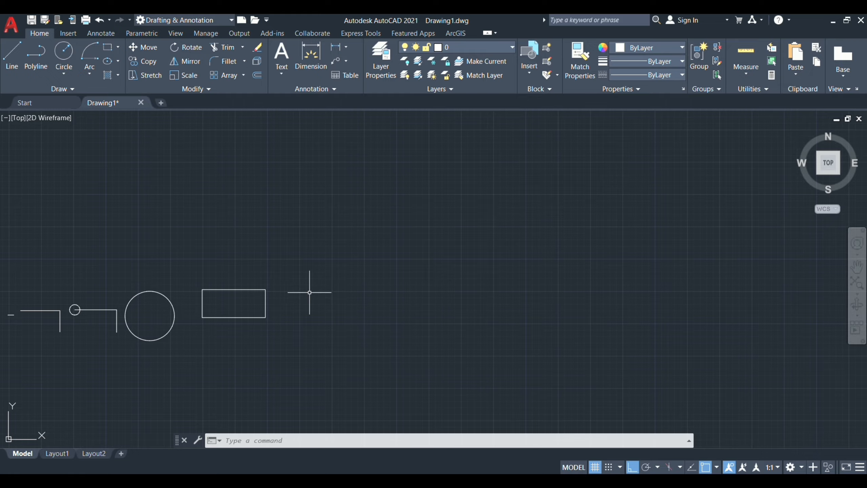
{"action": "type", "text": "REC"}
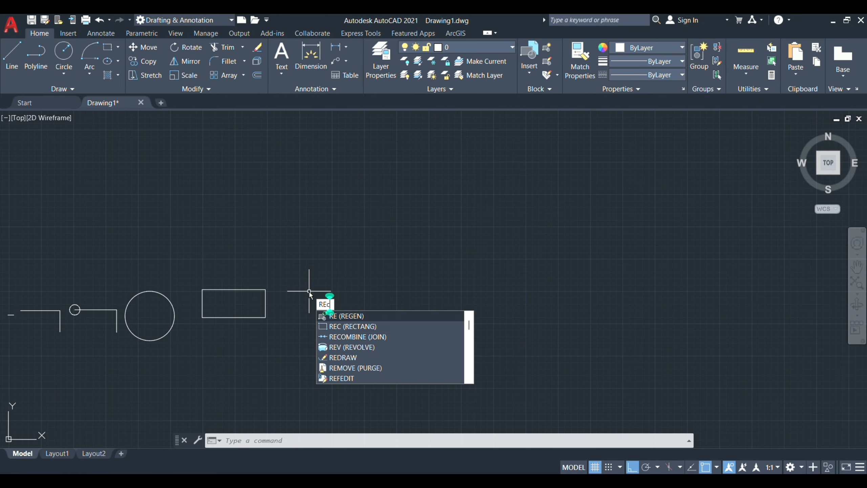
{"action": "key", "text": "Return"}
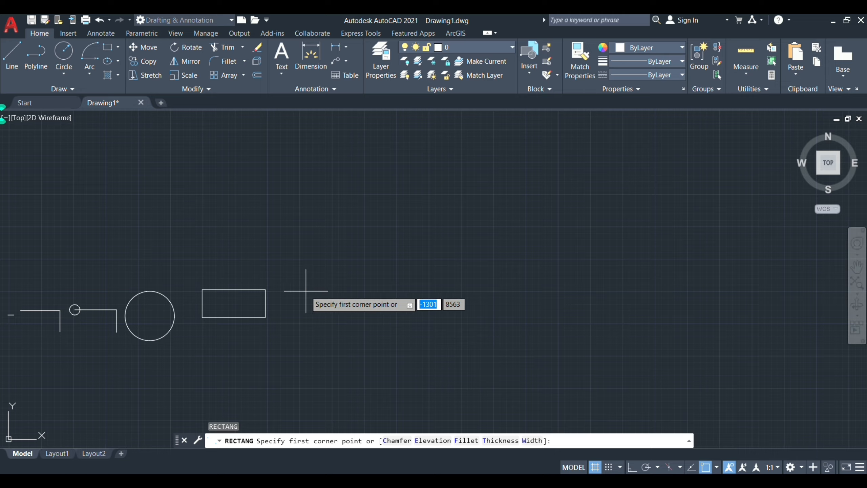
{"action": "left_click", "coordinate": [303, 283]}
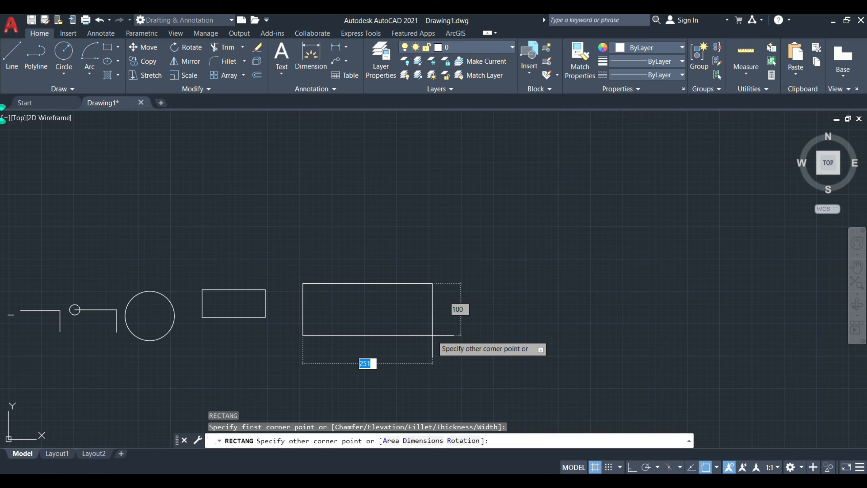
{"action": "type", "text": "@"}
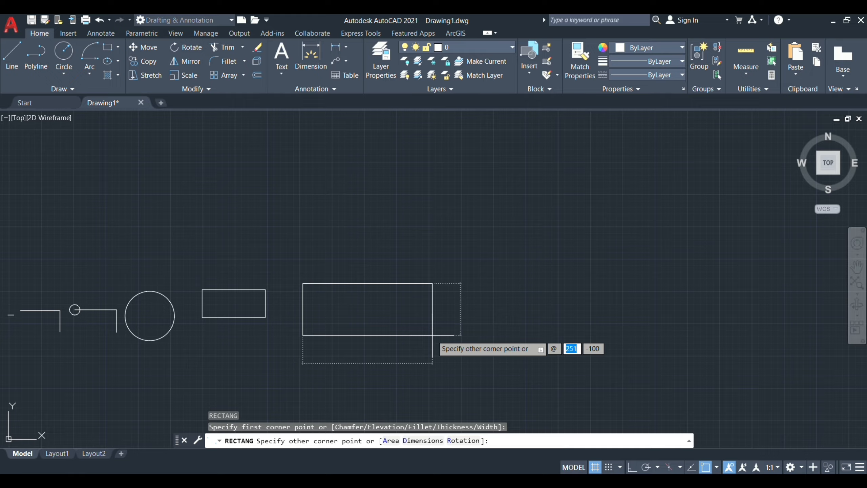
{"action": "type", "text": "15"}
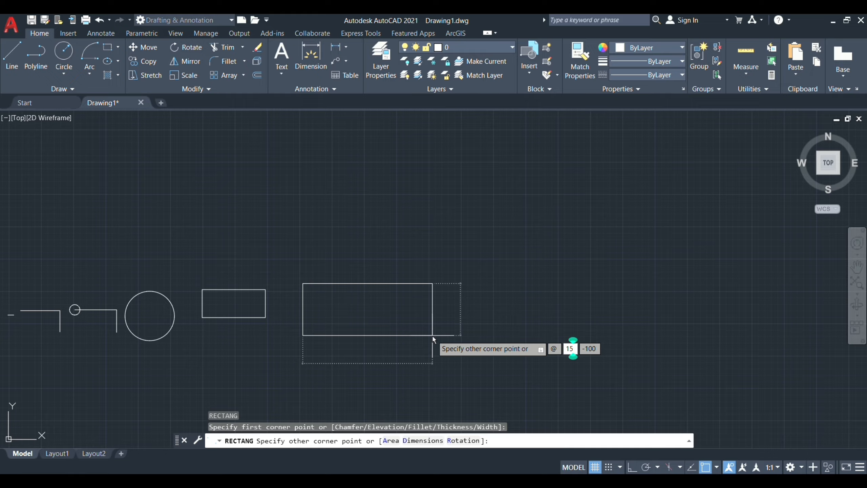
{"action": "key", "text": "Tab"}
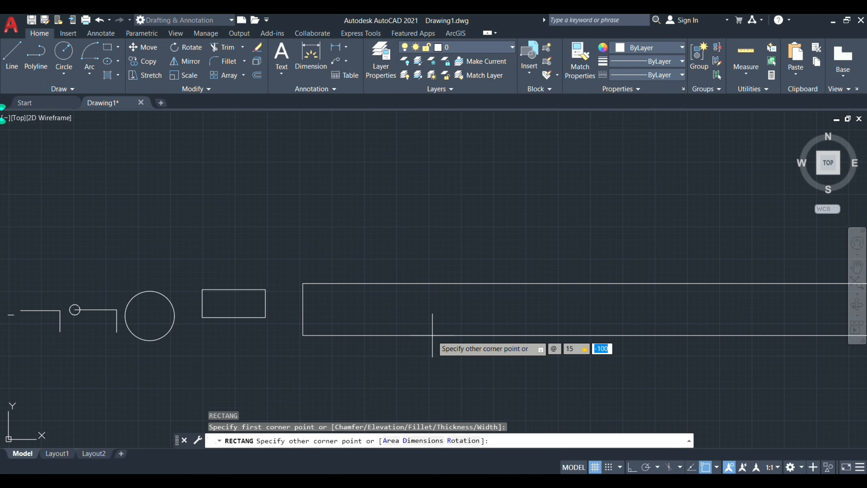
{"action": "type", "text": "10"}
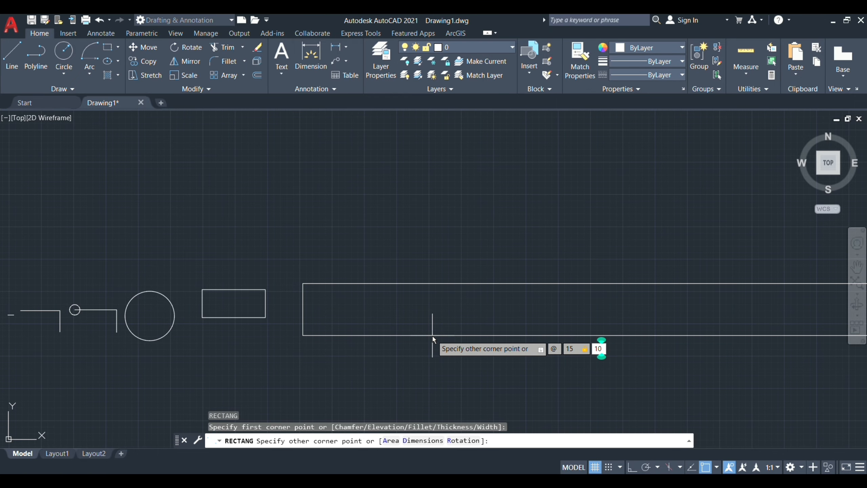
{"action": "key", "text": "Return"}
{"action": "scroll", "coordinate": [277, 271], "scroll_direction": "up", "scroll_amount": 8}
{"action": "scroll", "coordinate": [546, 290], "scroll_direction": "up", "scroll_amount": 4}
{"action": "middle_click_drag", "start_coordinate": [561, 377], "coordinate": [387, 285]}
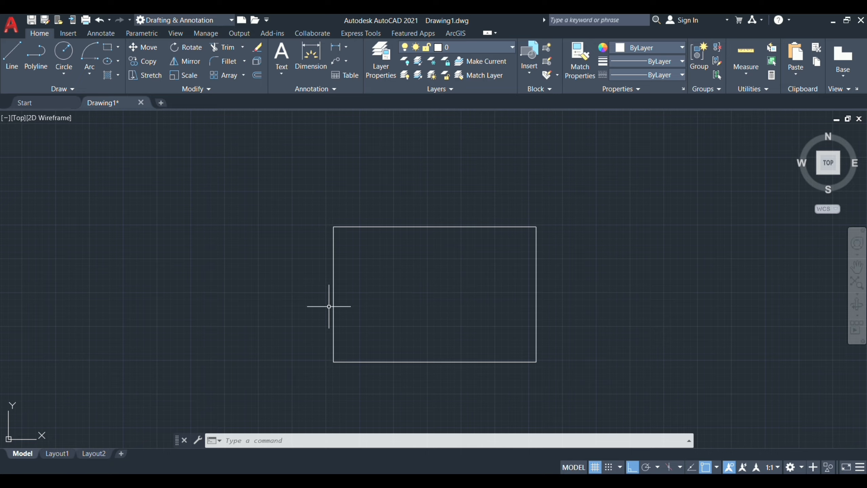
{"action": "middle_click_drag", "start_coordinate": [512, 313], "coordinate": [242, 312]}
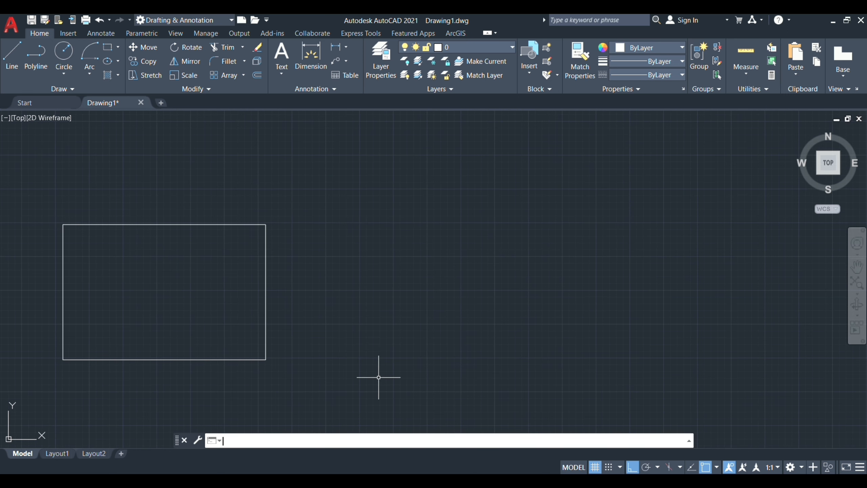
{"action": "key", "text": "Return"}
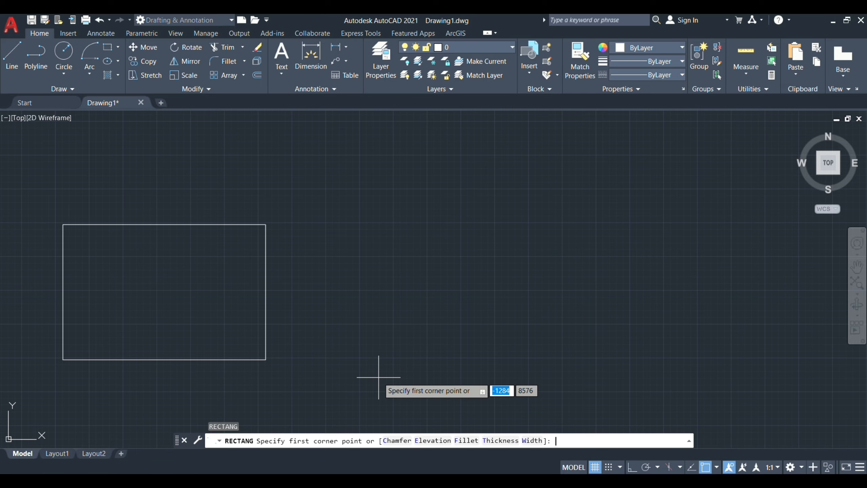
{"action": "type", "text": "@"}
{"action": "type", "text": "10"}
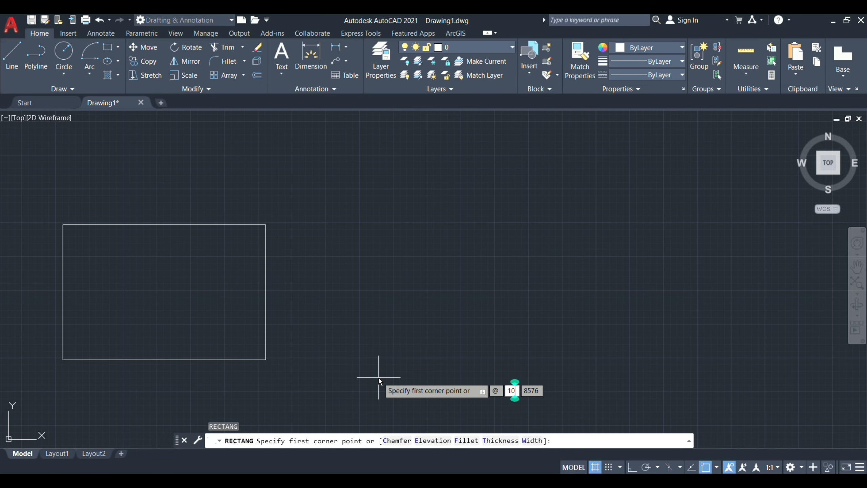
{"action": "type", "text": ",15"}
{"action": "key", "text": "Return"}
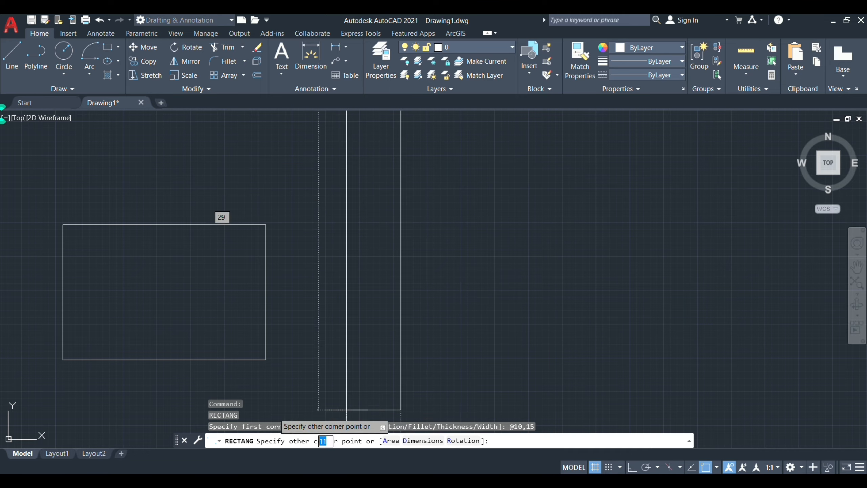
{"action": "key", "text": "Escape"}
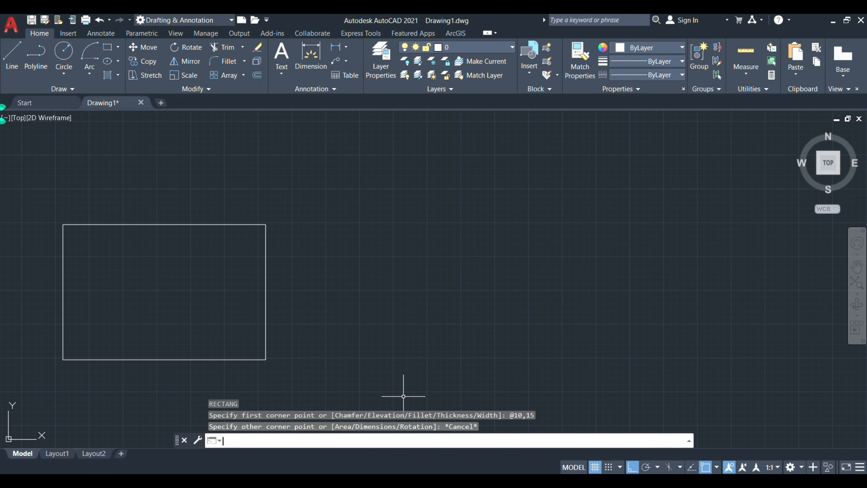
- Draw a rectangle 10 wide and 15 high from a corner to the right of the 15 by 10 rectangle, using relative coordinates
{"action": "key", "text": "Return"}
{"action": "left_click", "coordinate": [310, 220]}
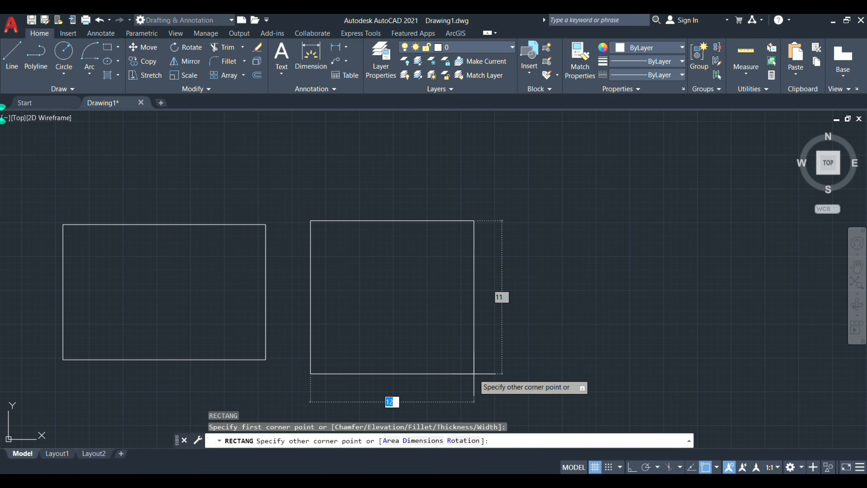
{"action": "type", "text": "@ "}
{"action": "type", "text": "10"}
{"action": "key", "text": "Tab"}
{"action": "type", "text": "15"}
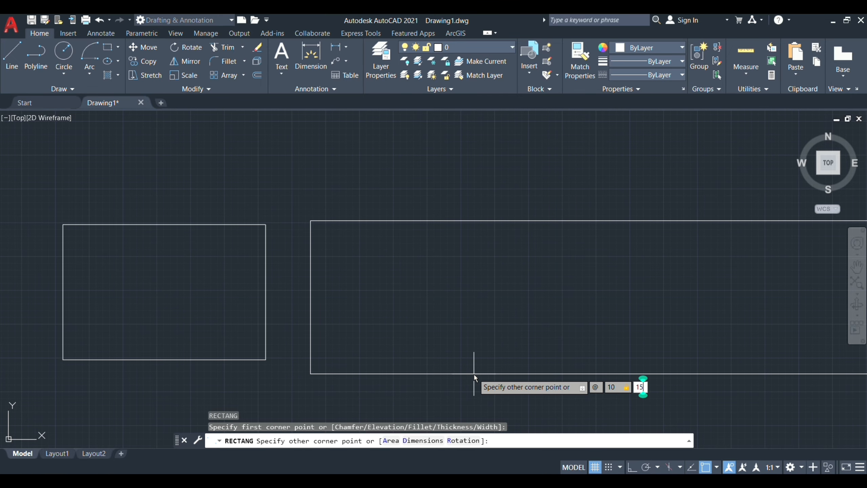
{"action": "key", "text": "Return"}
{"action": "scroll", "coordinate": [450, 260], "scroll_direction": "down", "scroll_amount": 5}
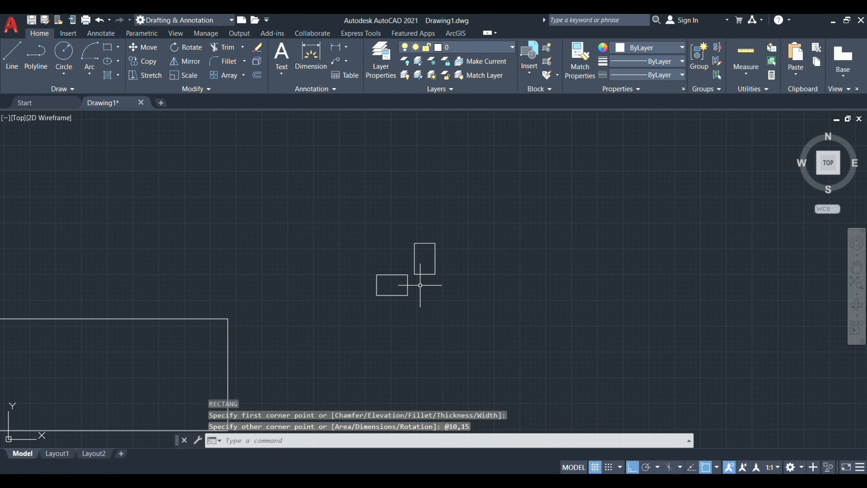
- Select the upright 10 by 15 rectangle with a crossing window, then clear the selection
{"action": "scroll", "coordinate": [475, 174], "scroll_direction": "up", "scroll_amount": 2}
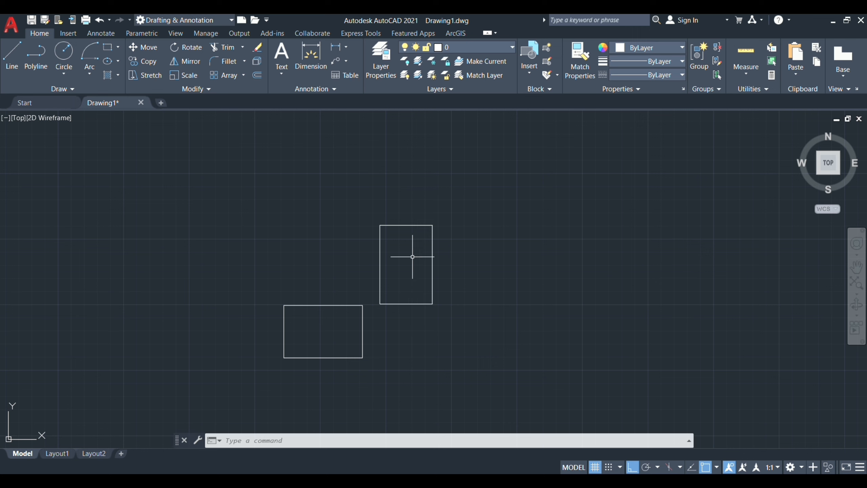
{"action": "left_click", "coordinate": [462, 320]}
{"action": "left_click", "coordinate": [371, 213]}
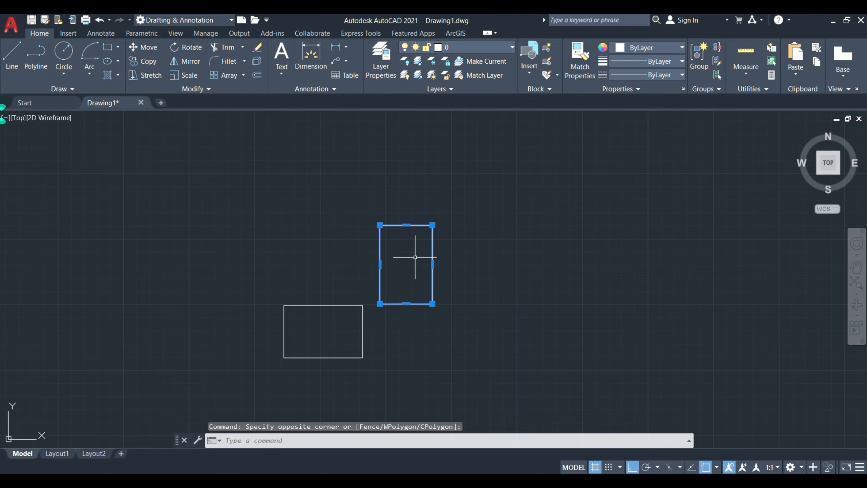
{"action": "key", "text": "Escape"}
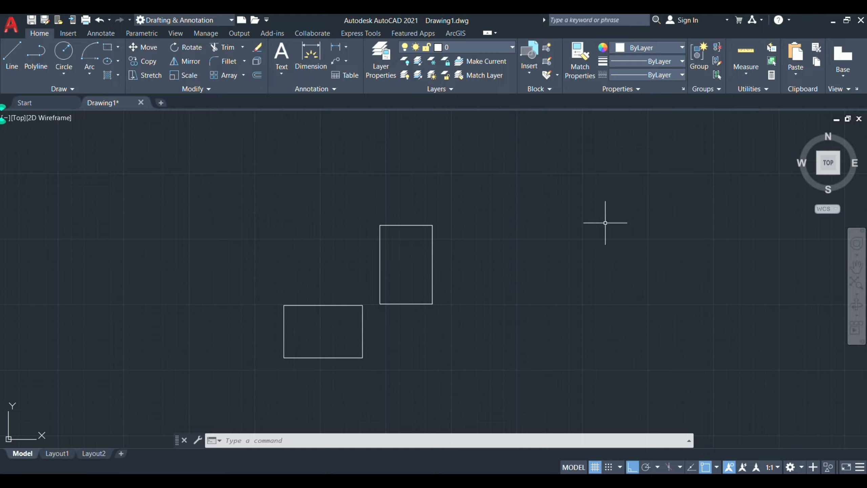
- Draw a three-point arc from the small circle's centre through the polyline's corner to the lower end of its vertical segment
{"action": "scroll", "coordinate": [411, 232], "scroll_direction": "down", "scroll_amount": 8}
{"action": "scroll", "coordinate": [500, 280], "scroll_direction": "up", "scroll_amount": 3}
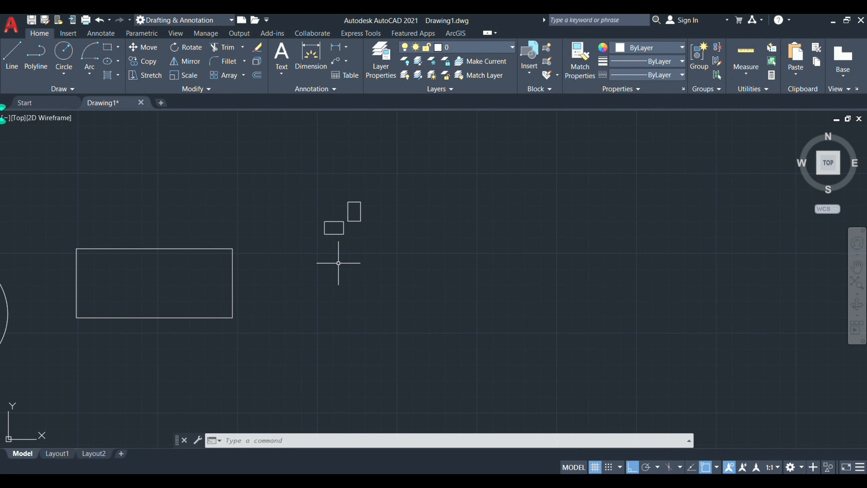
{"action": "scroll", "coordinate": [337, 259], "scroll_direction": "down", "scroll_amount": 2}
{"action": "middle_click_drag", "start_coordinate": [196, 281], "coordinate": [375, 274]}
{"action": "scroll", "coordinate": [248, 273], "scroll_direction": "up", "scroll_amount": 3}
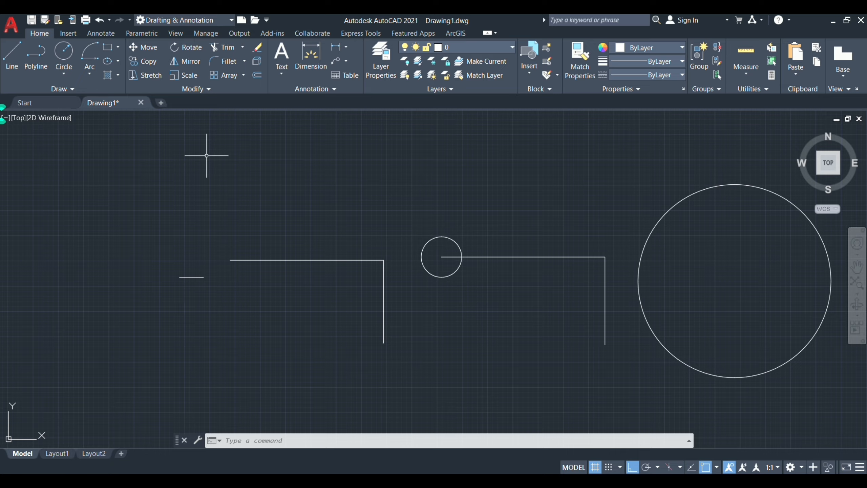
{"action": "type", "text": "ARC"}
{"action": "key", "text": "Return"}
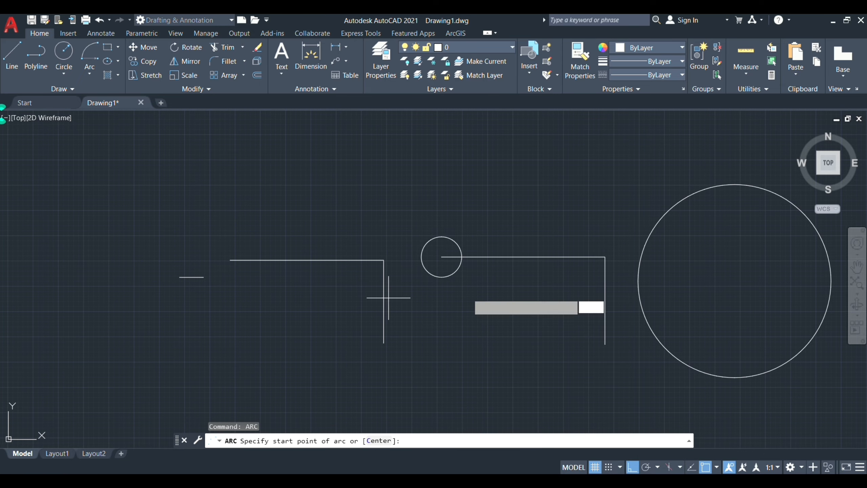
{"action": "left_click", "coordinate": [441, 256]}
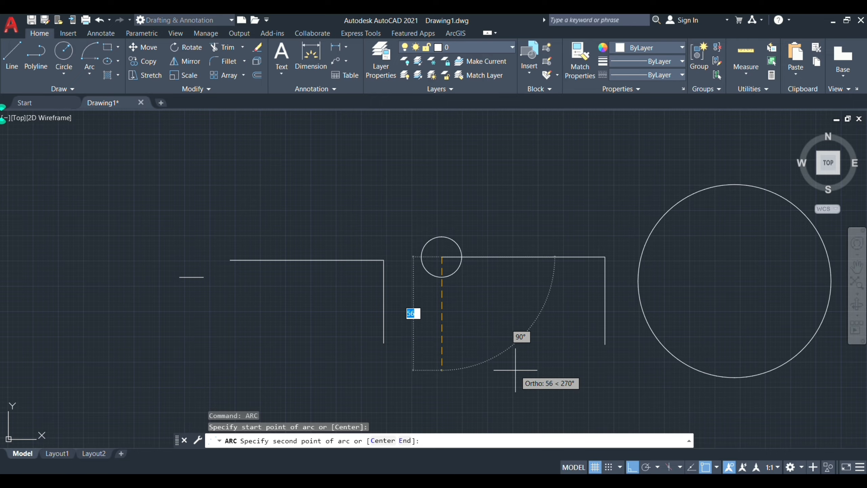
{"action": "left_click", "coordinate": [605, 256]}
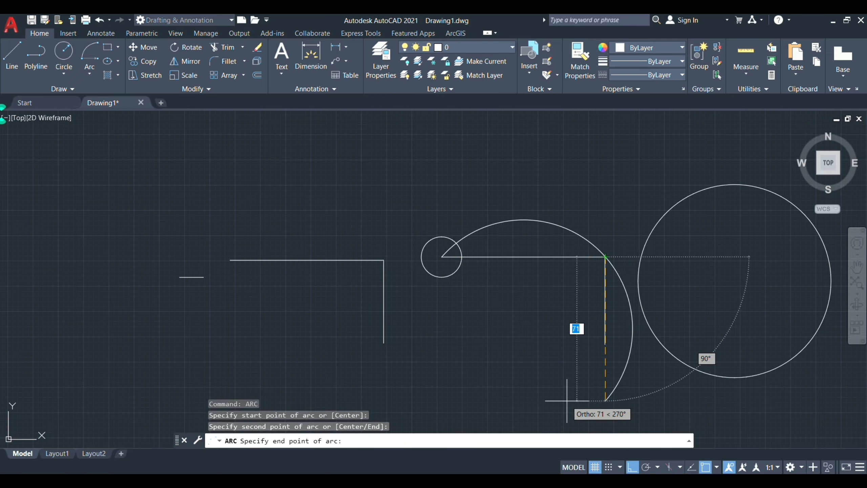
{"action": "left_click", "coordinate": [605, 344]}
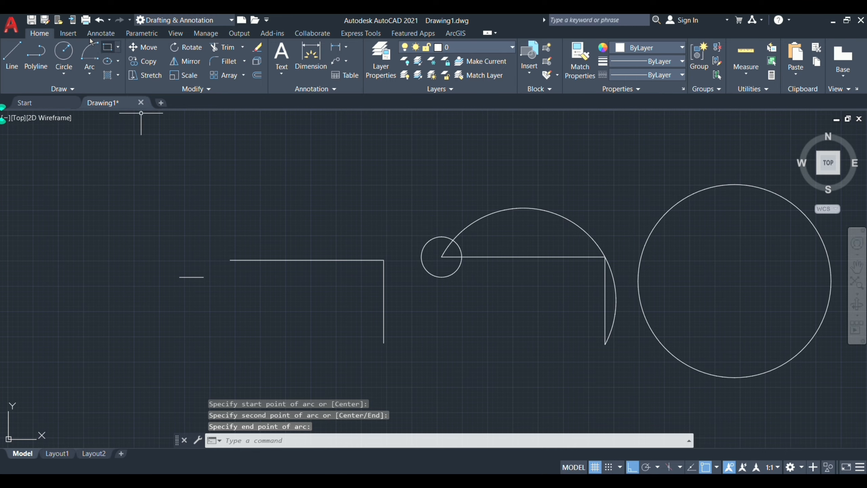
{"action": "left_click", "coordinate": [85, 75]}
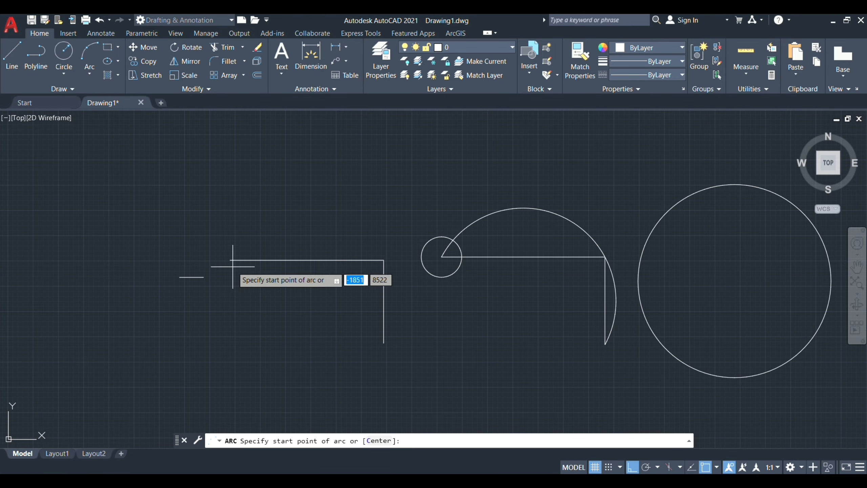
{"action": "left_click", "coordinate": [230, 260]}
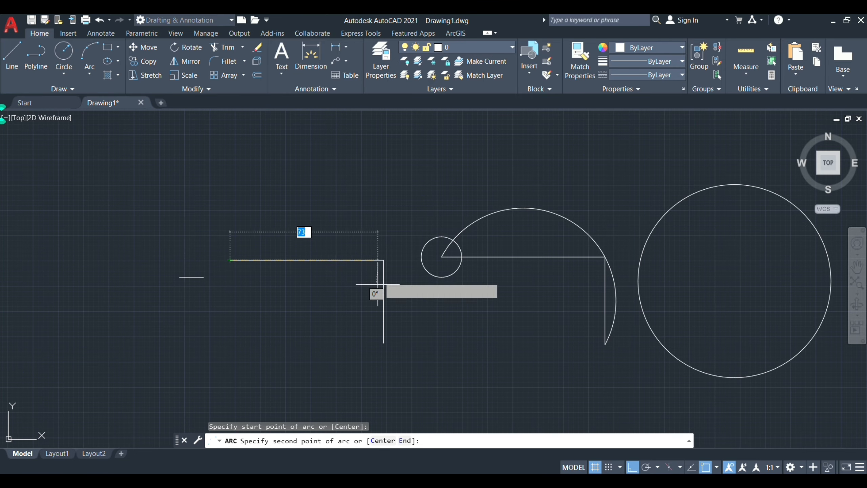
{"action": "left_click", "coordinate": [384, 260]}
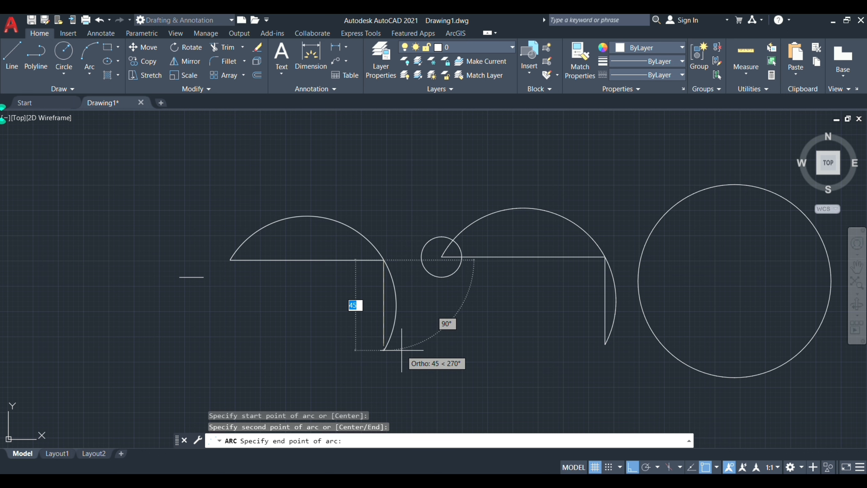
{"action": "key", "text": "Escape"}
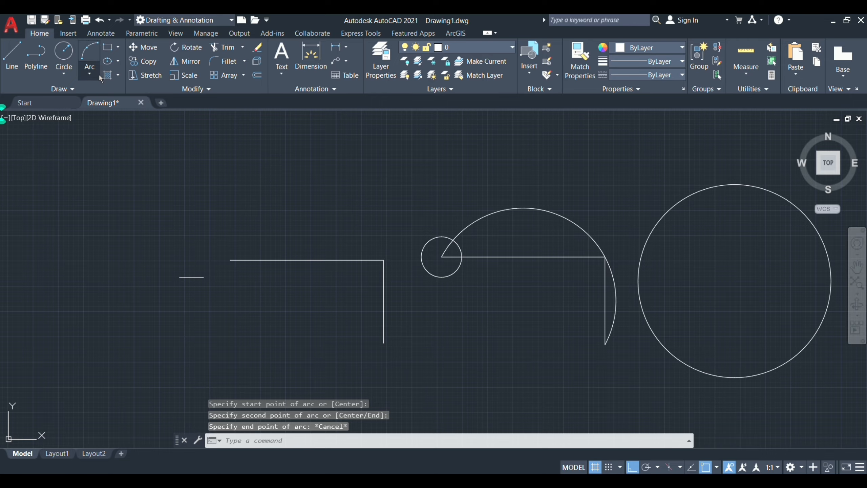
- Draw a Start, Center, End arc from the horizontal line's free end, centred on the corner and ending in line with the vertical line's lower end
{"action": "left_click", "coordinate": [89, 73]}
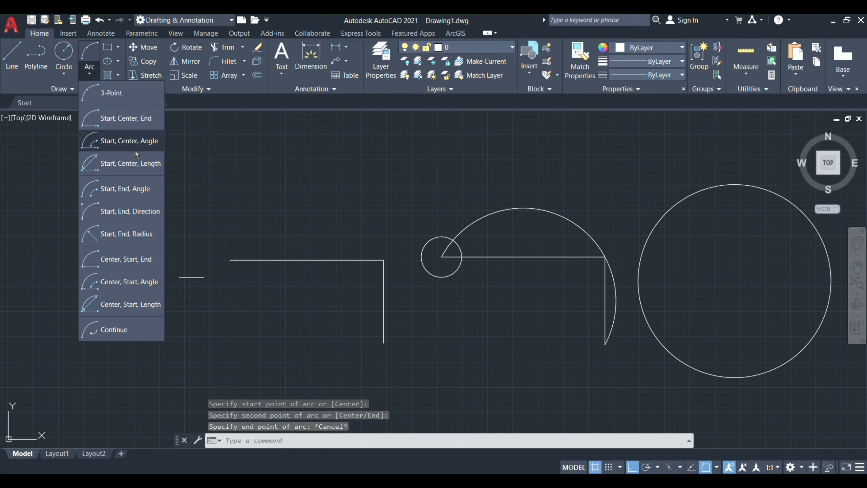
{"action": "left_click", "coordinate": [136, 119]}
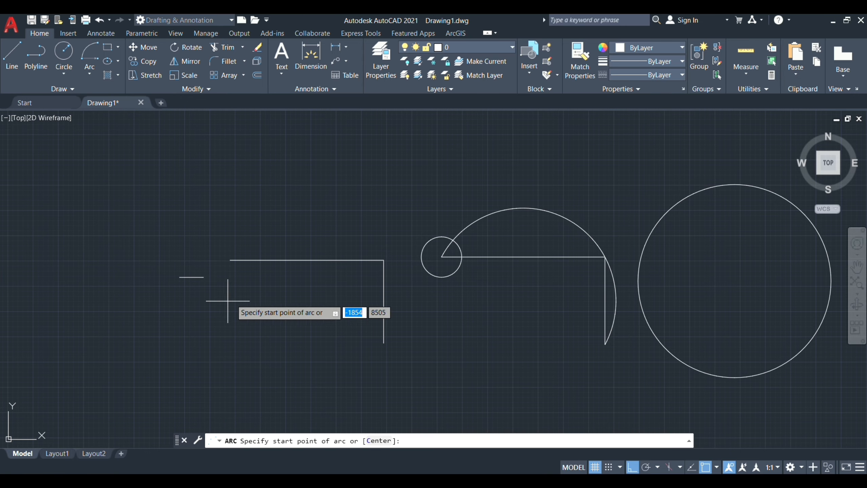
{"action": "left_click", "coordinate": [230, 260]}
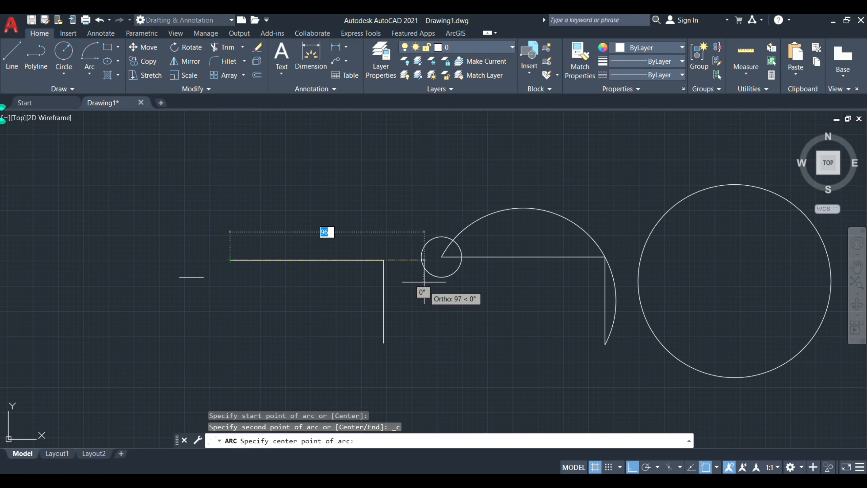
{"action": "left_click", "coordinate": [384, 260]}
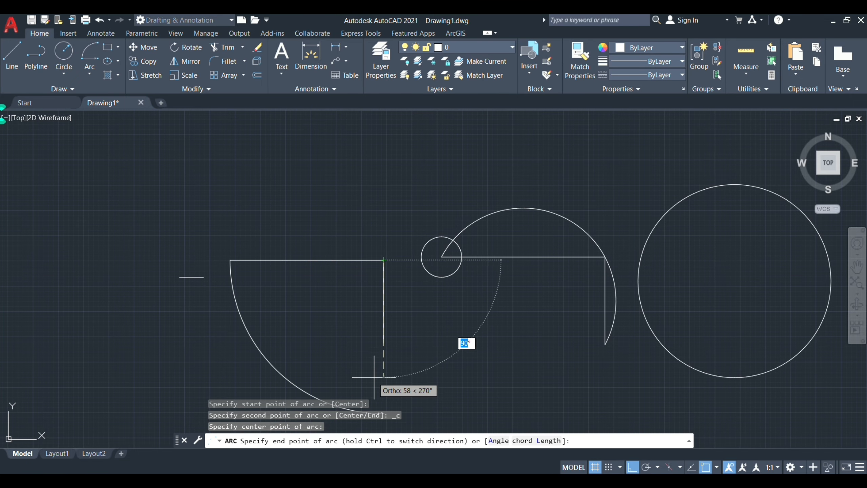
{"action": "left_click", "coordinate": [385, 344]}
{"action": "scroll", "coordinate": [412, 365], "scroll_direction": "down", "scroll_amount": 8}
{"action": "scroll", "coordinate": [412, 365], "scroll_direction": "up", "scroll_amount": 10}
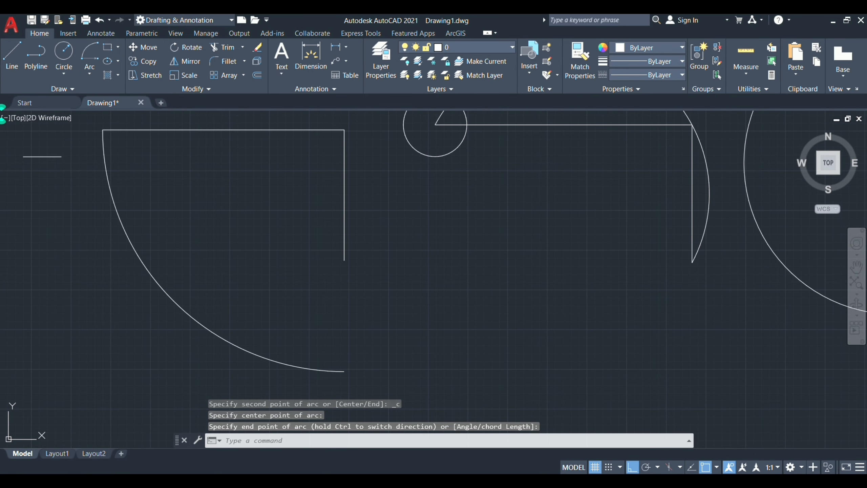
- Stretch the large arc's loose end onto the lower end of the vertical line, then clear the selection
{"action": "left_click", "coordinate": [341, 371]}
{"action": "left_click", "coordinate": [344, 371]}
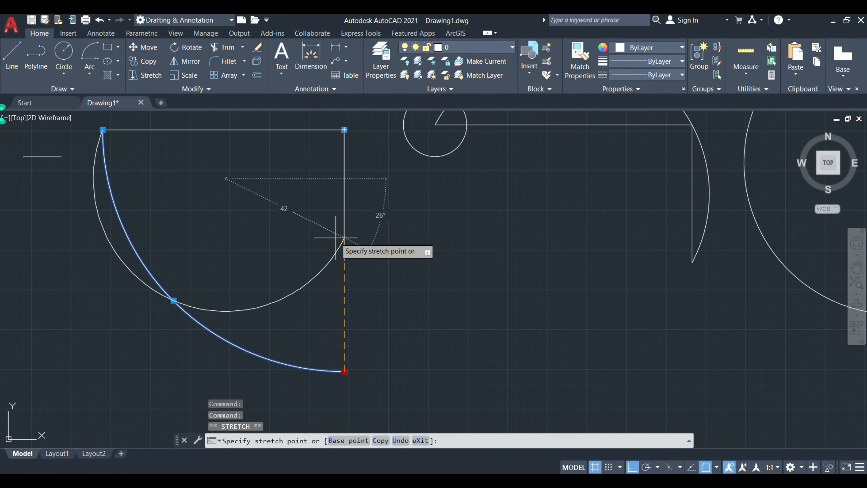
{"action": "left_click", "coordinate": [345, 257]}
{"action": "scroll", "coordinate": [507, 283], "scroll_direction": "down", "scroll_amount": 4}
{"action": "scroll", "coordinate": [445, 276], "scroll_direction": "up", "scroll_amount": 4}
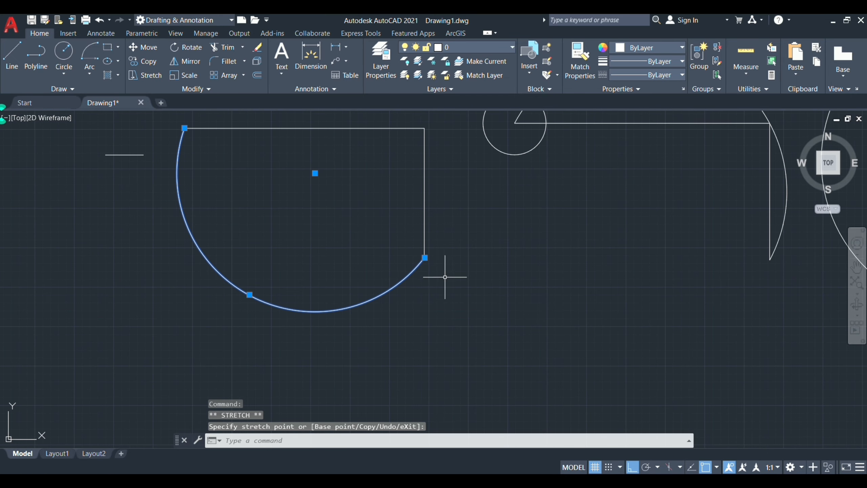
{"action": "key", "text": "Escape"}
{"action": "scroll", "coordinate": [341, 211], "scroll_direction": "down", "scroll_amount": 2}
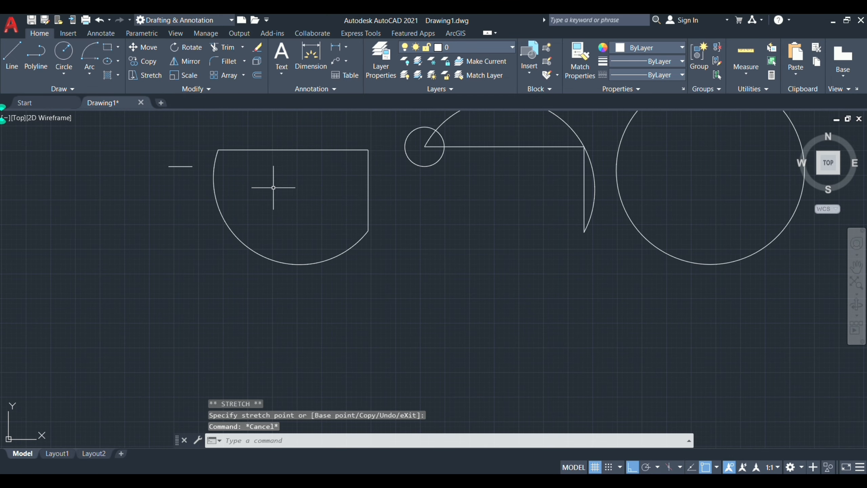
{"action": "scroll", "coordinate": [310, 226], "scroll_direction": "down", "scroll_amount": 4}
{"action": "mouse_move", "coordinate": [392, 266]}
{"action": "middle_mouse_down"}
{"action": "mouse_move", "coordinate": [402, 268]}
{"action": "mouse_move", "coordinate": [291, 270]}
{"action": "middle_mouse_up"}
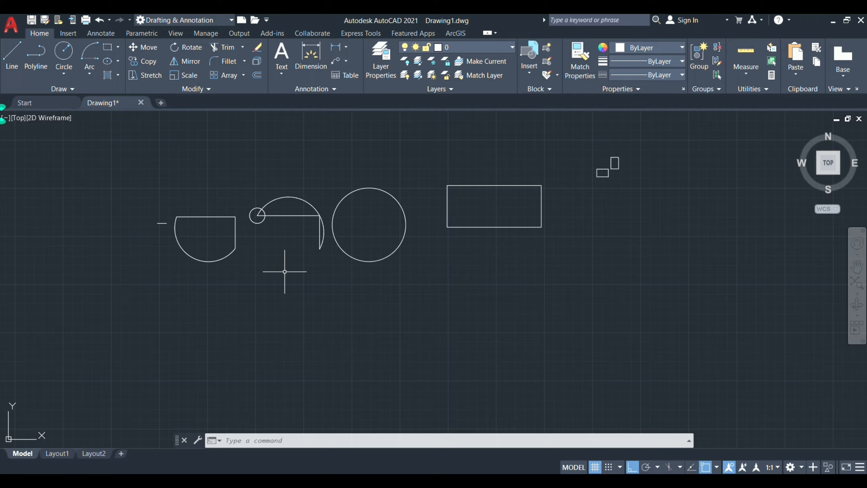
{"action": "left_click", "coordinate": [117, 62]}
{"action": "left_click", "coordinate": [118, 75]}
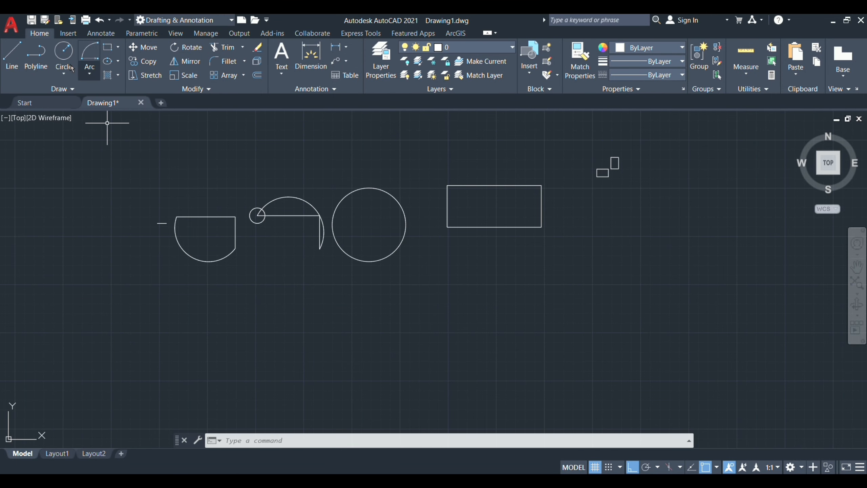
{"action": "scroll", "coordinate": [170, 290], "scroll_direction": "up", "scroll_amount": 2}
{"action": "scroll", "coordinate": [499, 325], "scroll_direction": "down", "scroll_amount": 2}
{"action": "middle_click_drag", "start_coordinate": [661, 313], "coordinate": [331, 305]}
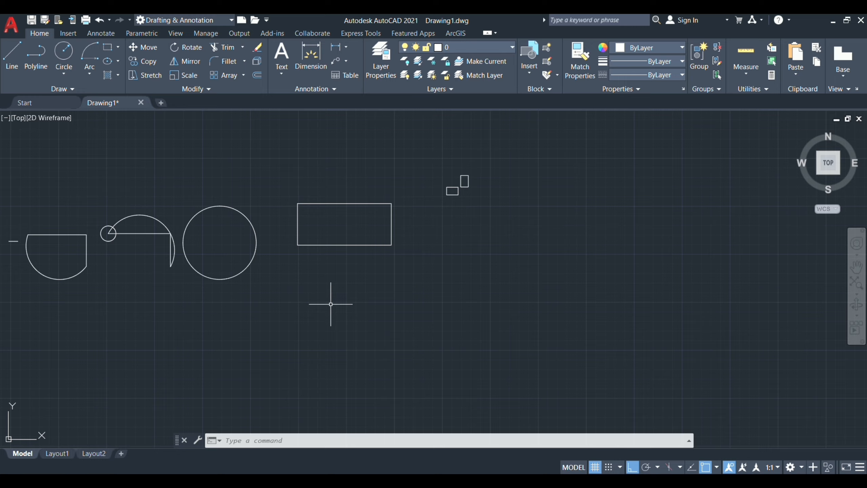
{"action": "scroll", "coordinate": [393, 345], "scroll_direction": "down", "scroll_amount": 4}
{"action": "scroll", "coordinate": [358, 337], "scroll_direction": "up", "scroll_amount": 2}
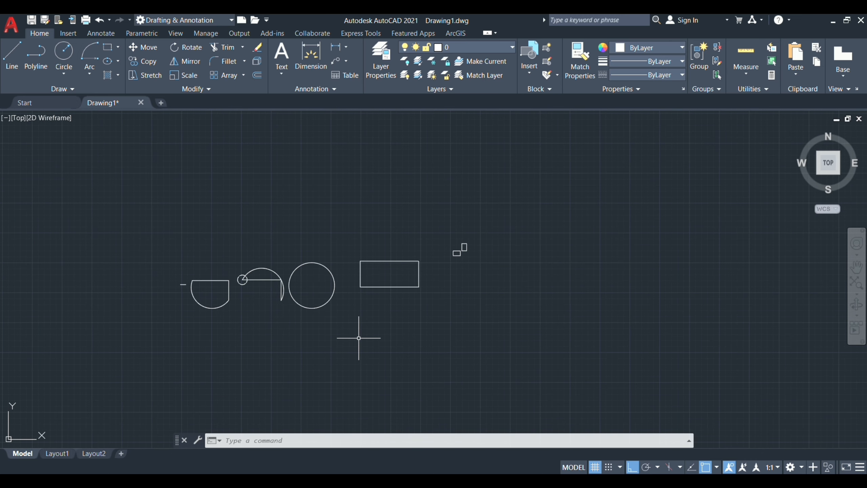